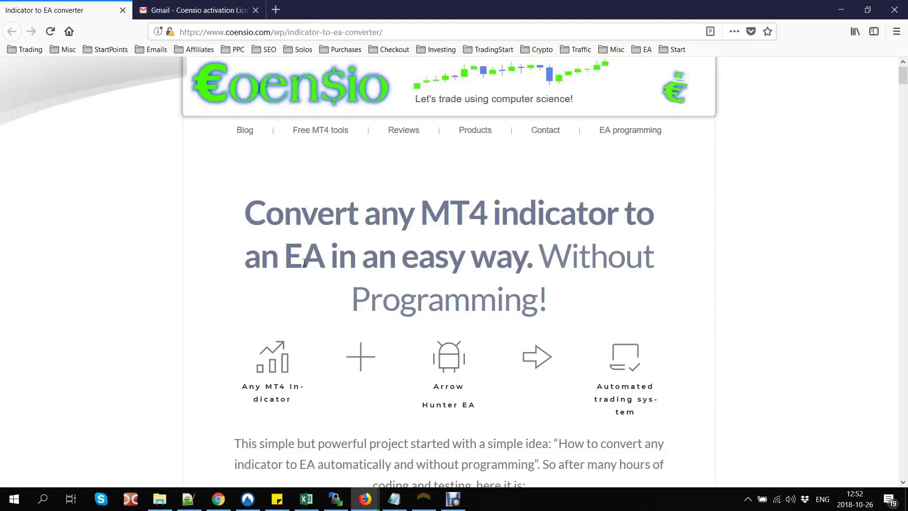
# Step: Scroll the converter page, highlighting the On-Chart and indicator-buffer detection mode names, down to the demo offer
pyautogui.scroll(-5, 403, 260)
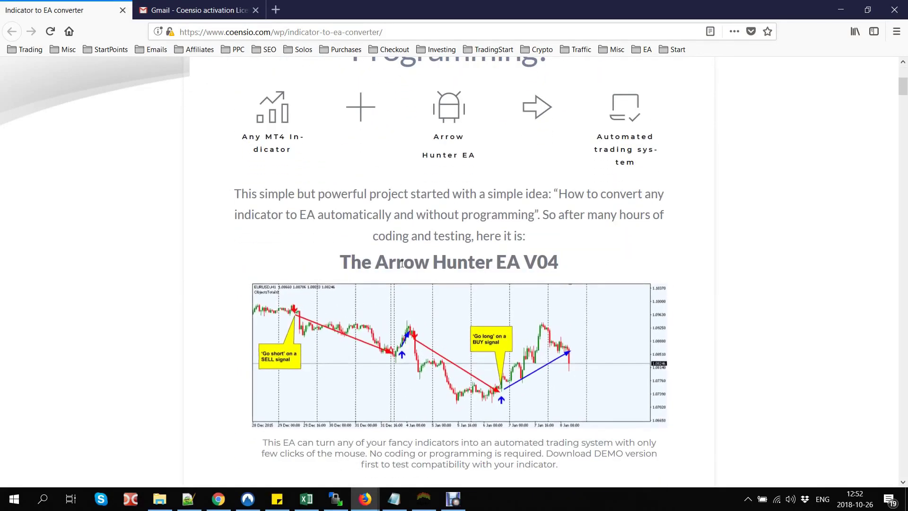
pyautogui.scroll(-9, 496, 262)
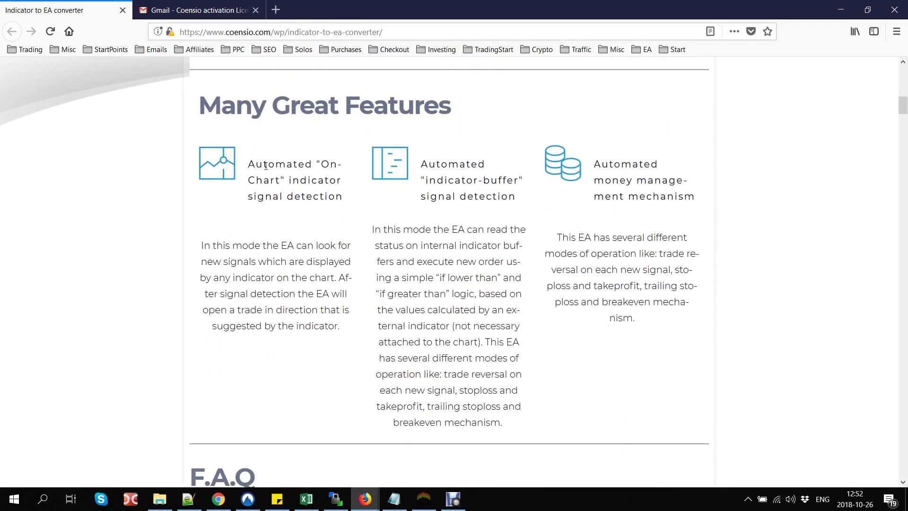
pyautogui.moveTo(321, 164); pyautogui.dragTo(300, 176)
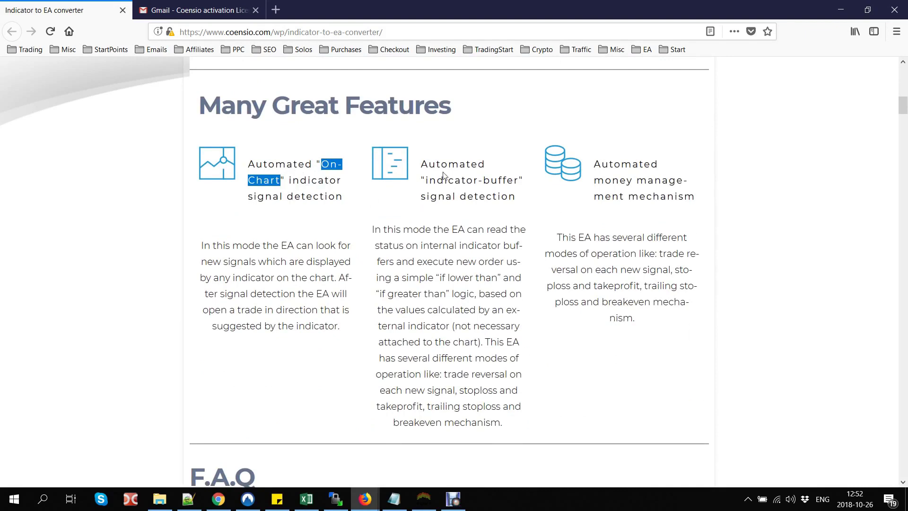
pyautogui.moveTo(426, 180); pyautogui.dragTo(517, 179)
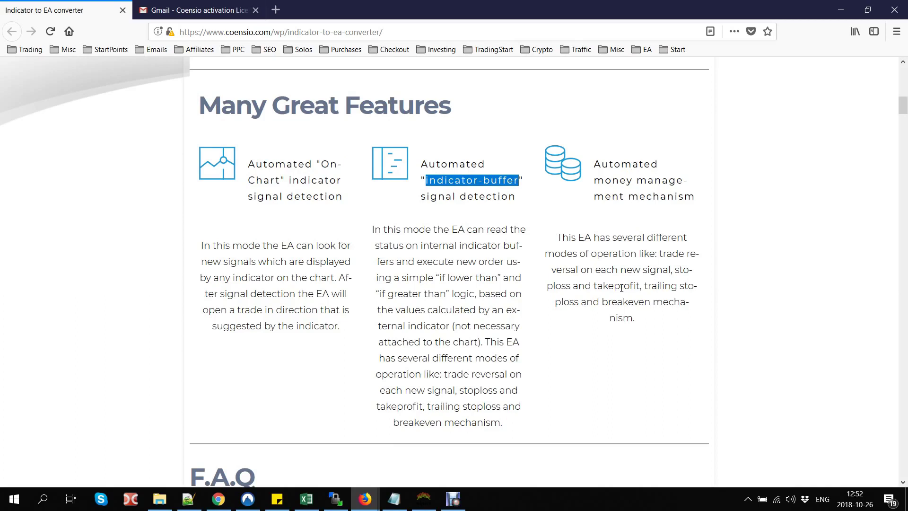
pyautogui.click(604, 304)
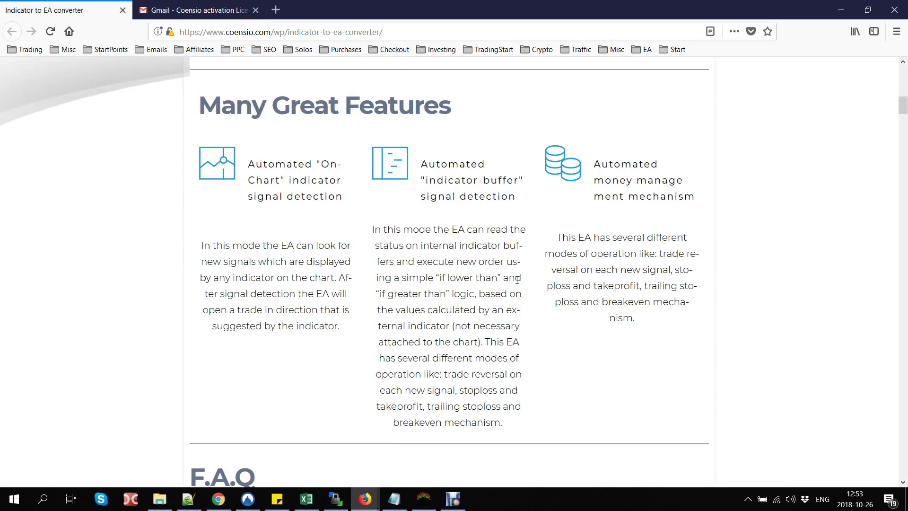
pyautogui.scroll(-10, 428, 258)
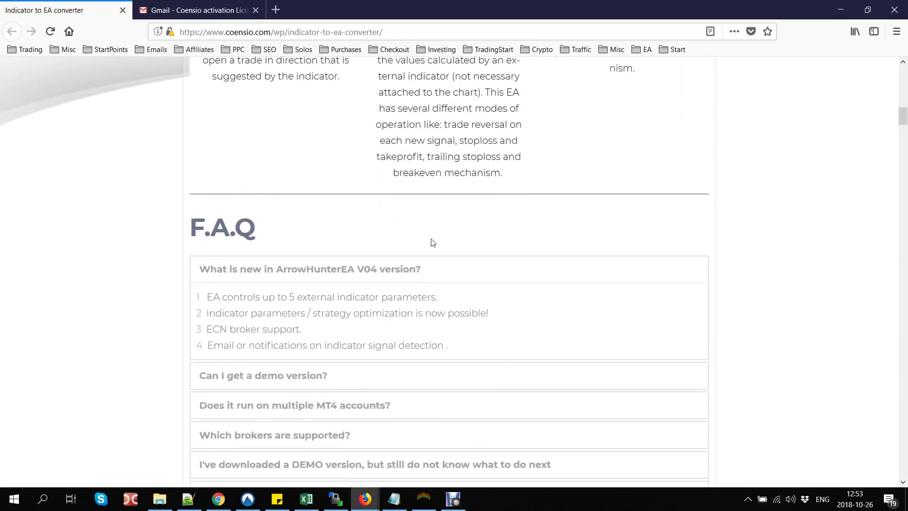
pyautogui.scroll(-4, 432, 243)
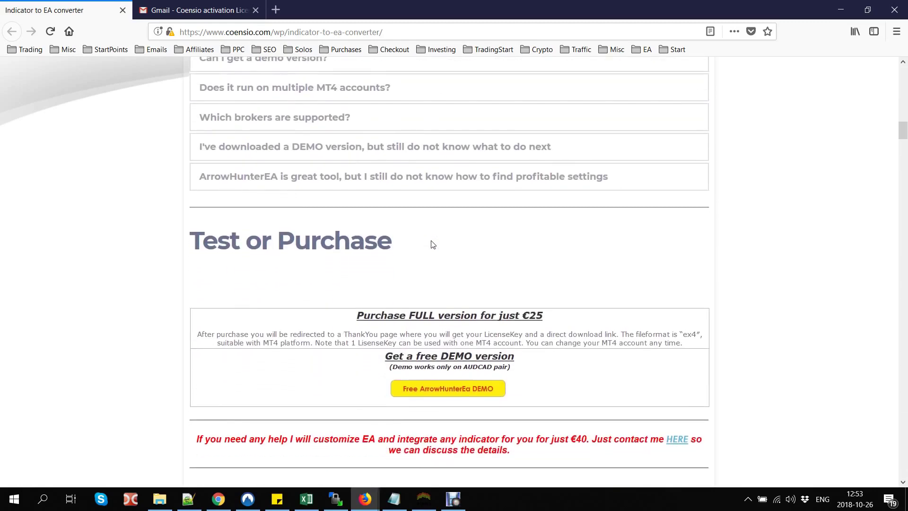
# Step: Request the free ArrowHunterEa demo, accept the disclaimer and save CoensioArrowHunterEaV04.ex4 to disk
pyautogui.click(420, 332)
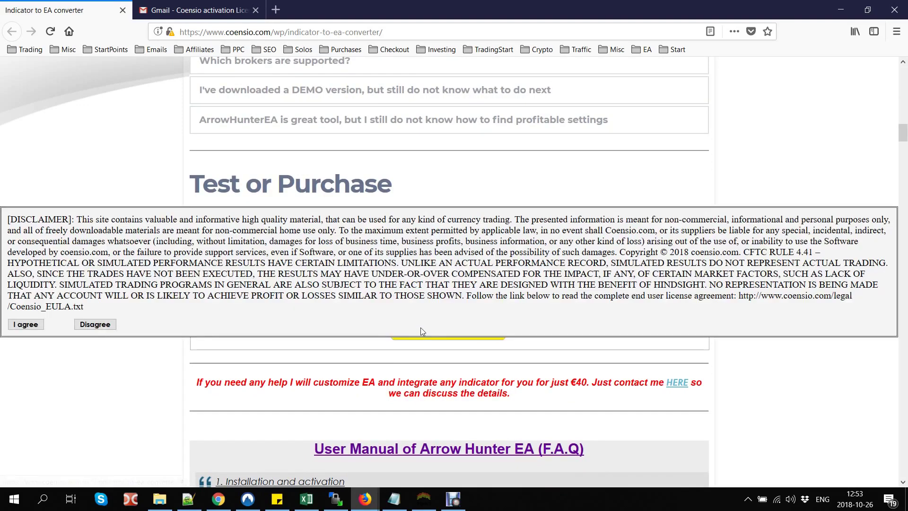
pyautogui.click(26, 324)
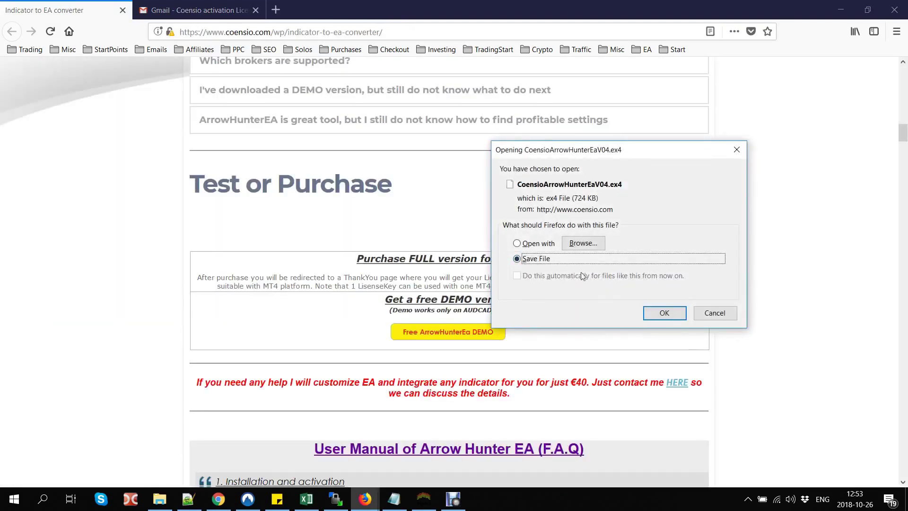
pyautogui.click(672, 314)
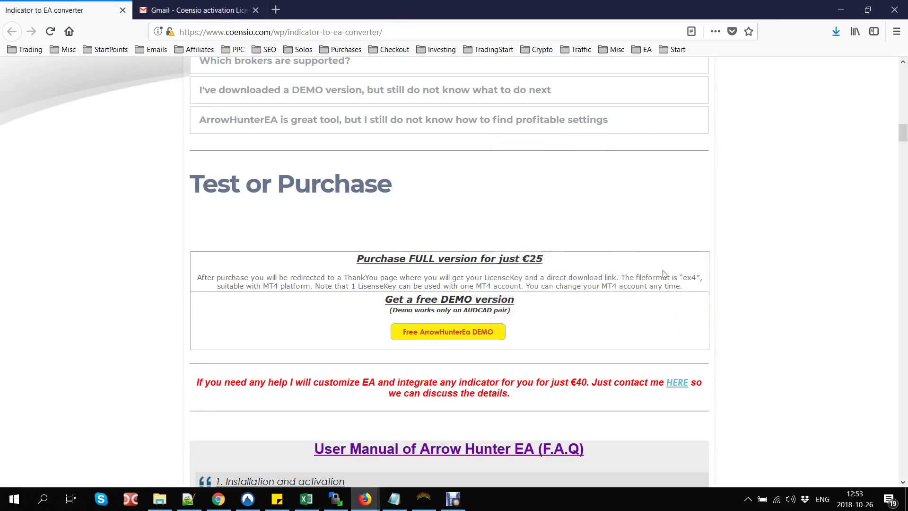
pyautogui.scroll(12, 611, 261)
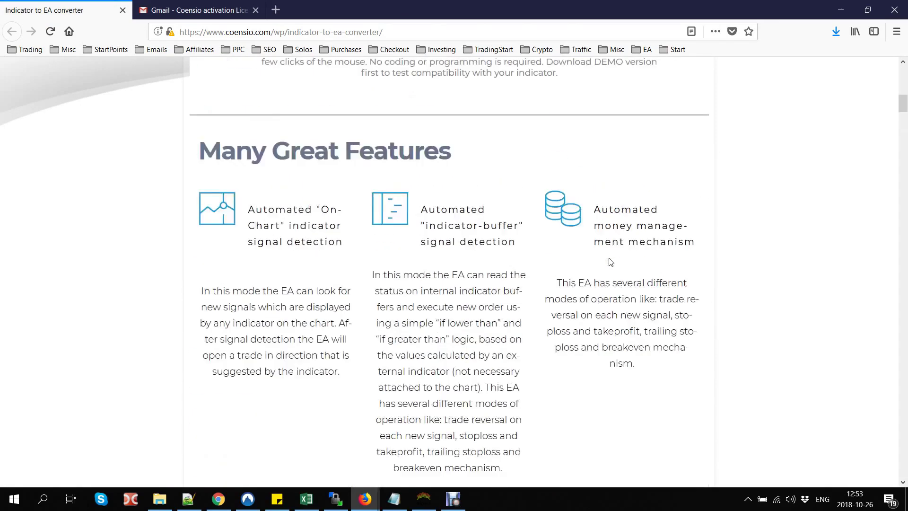
pyautogui.scroll(14, 610, 262)
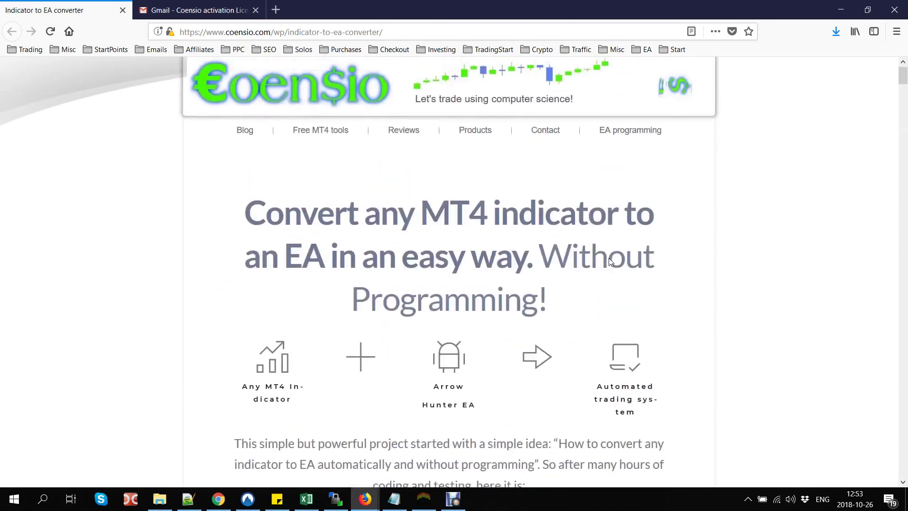
# Step: Copy the license key from the Coensio activation email and paste it after LicenseKey in the Notepad notes
pyautogui.click(394, 499)
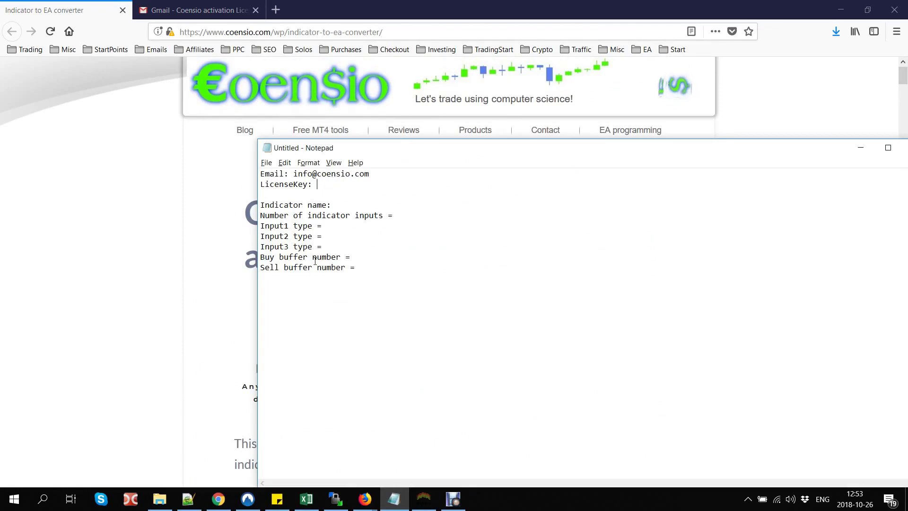
pyautogui.click(188, 247)
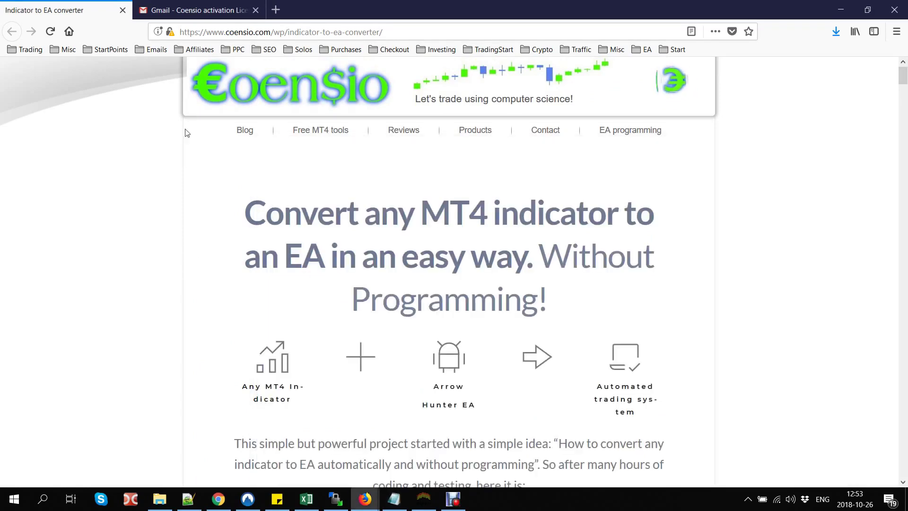
pyautogui.click(189, 10)
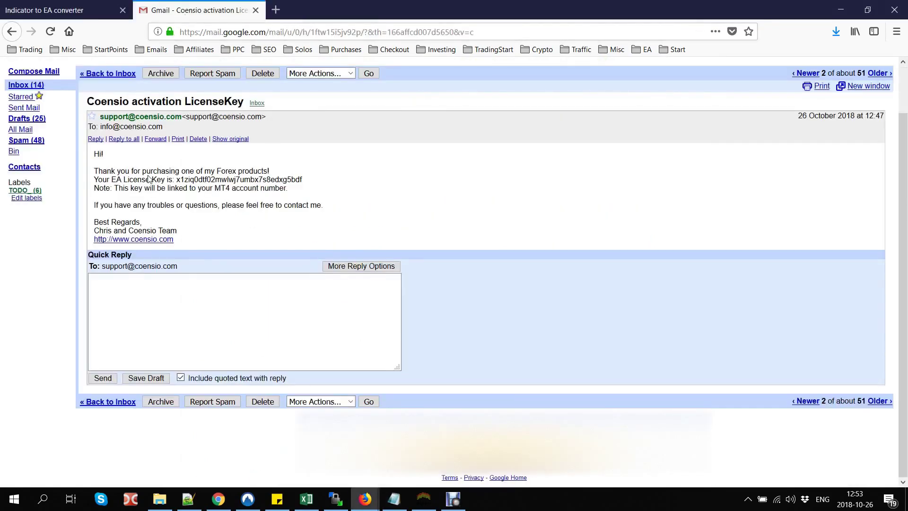
pyautogui.moveTo(95, 181); pyautogui.dragTo(305, 187)
pyautogui.click(198, 180)
pyautogui.moveTo(192, 180); pyautogui.dragTo(303, 180)
pyautogui.hotkey('ctrl', 'c')
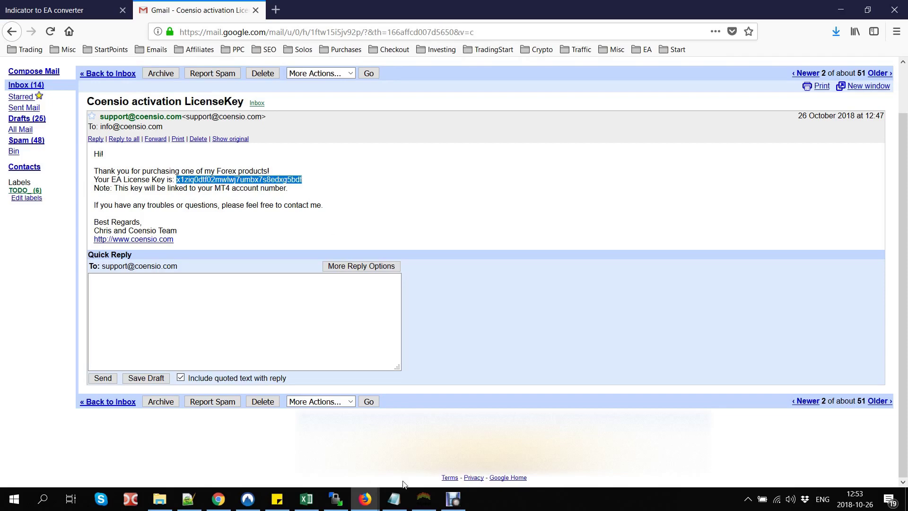
pyautogui.click(394, 499)
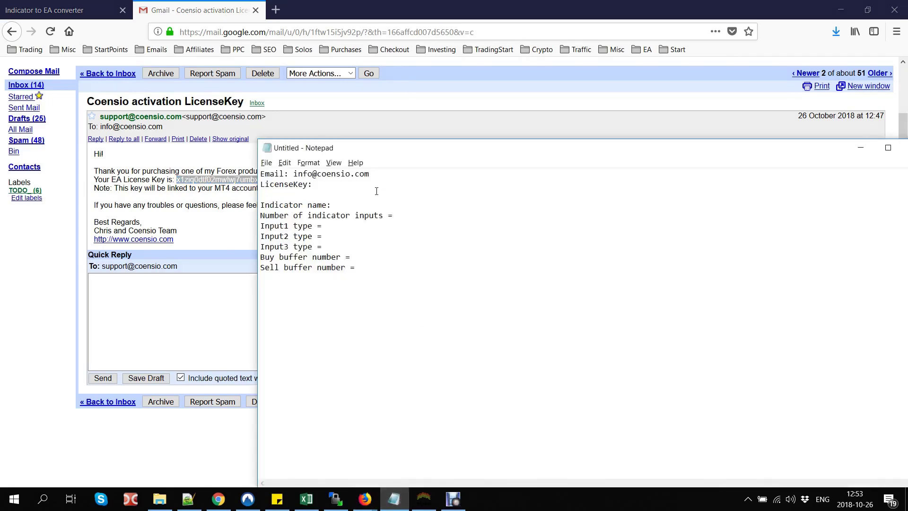
pyautogui.hotkey('ctrl', 'v')
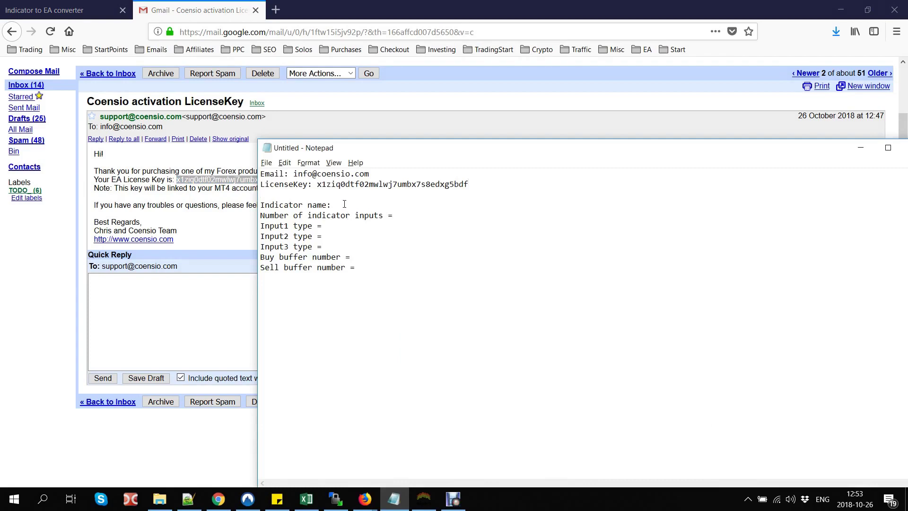
pyautogui.click(52, 10)
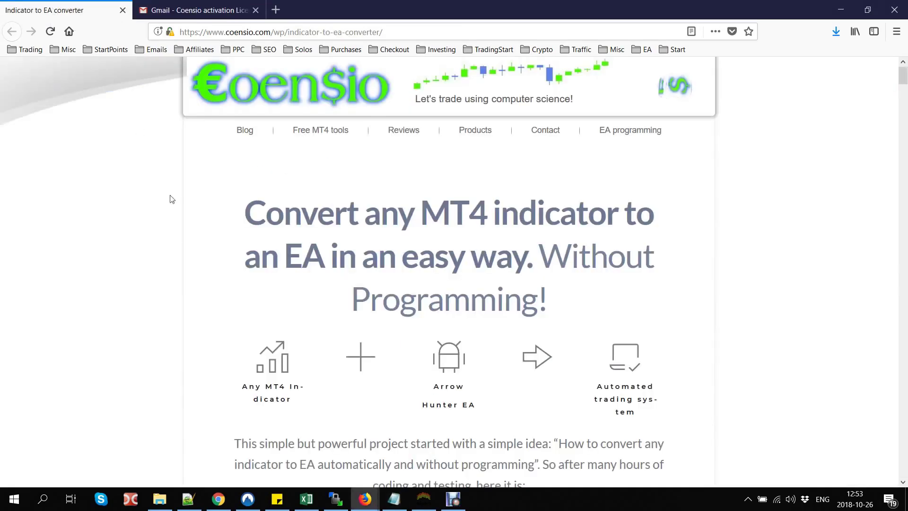
# Step: Launch terminal.exe from the Alpari MT4 test2 folder to start MetaTrader 4
pyautogui.click(160, 499)
pyautogui.click(188, 242)
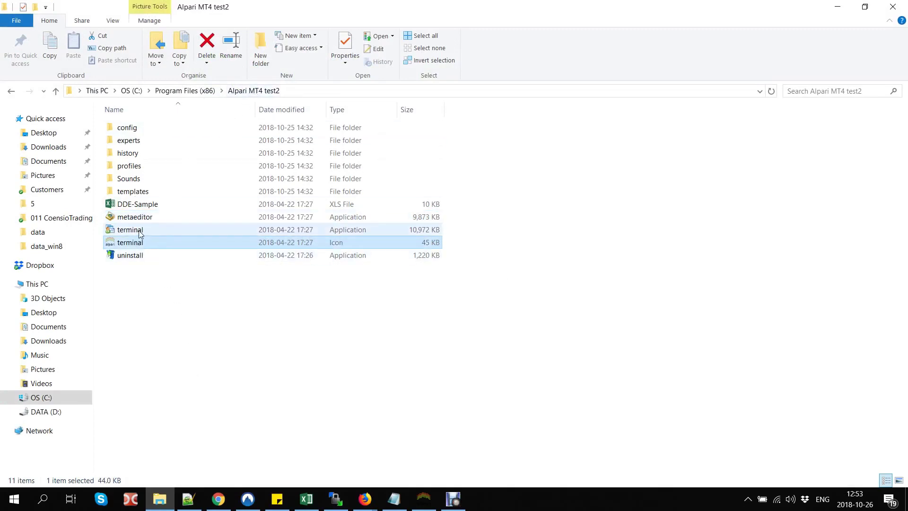
pyautogui.doubleClick(141, 232)
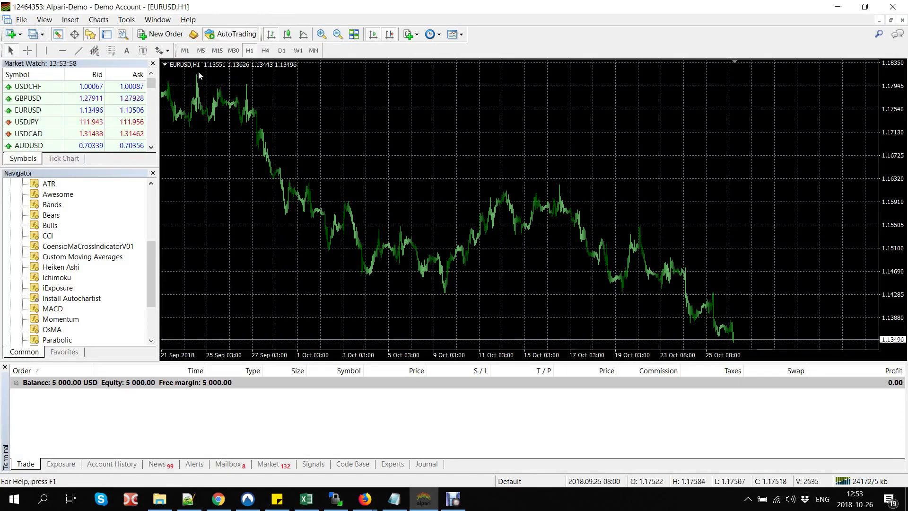
# Step: Tick Allow DLL imports on the Expert Advisors tab of Tools > Options and confirm
pyautogui.click(126, 20)
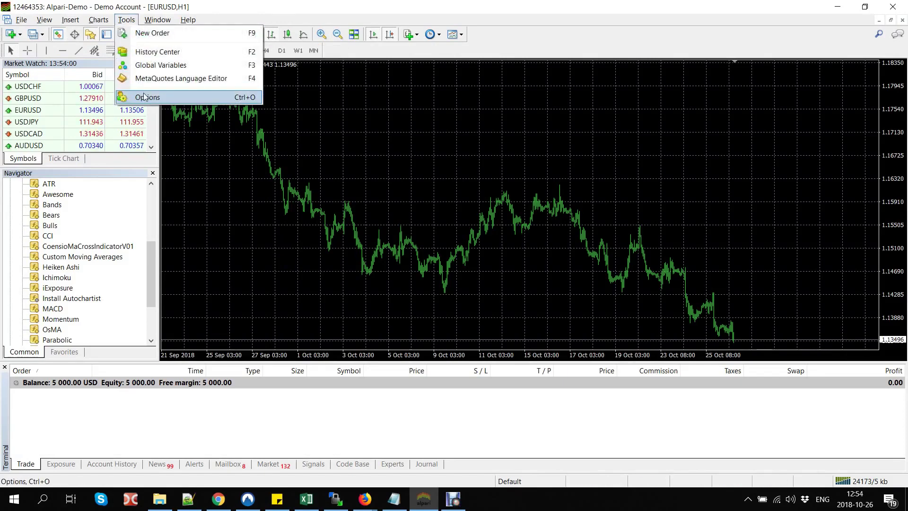
pyautogui.click(145, 97)
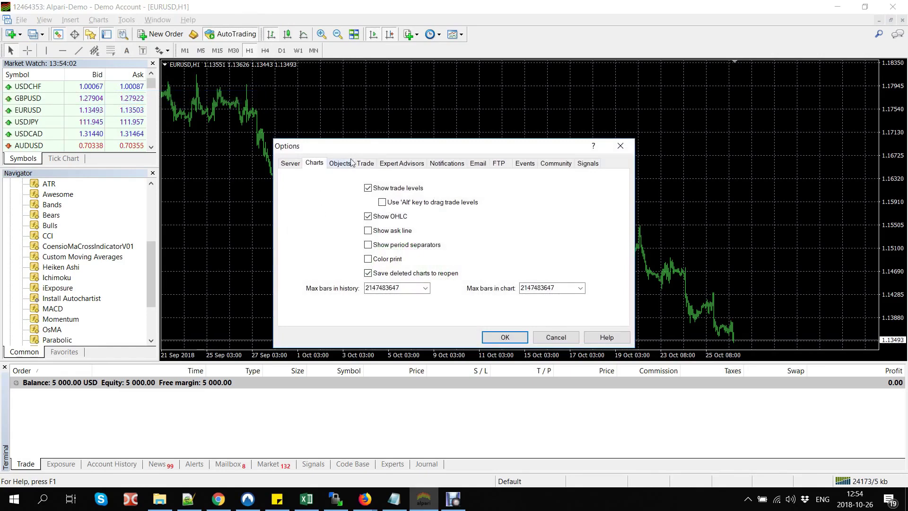
pyautogui.click(399, 164)
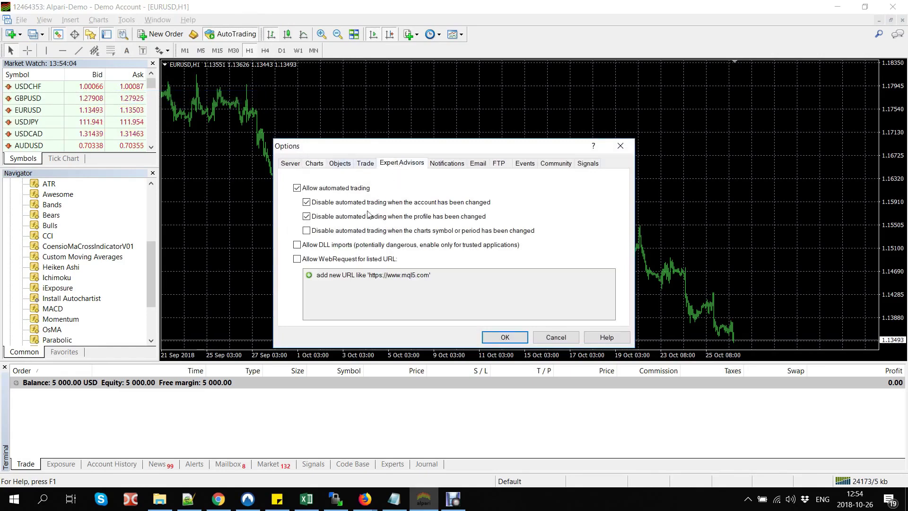
pyautogui.click(297, 245)
pyautogui.click(495, 338)
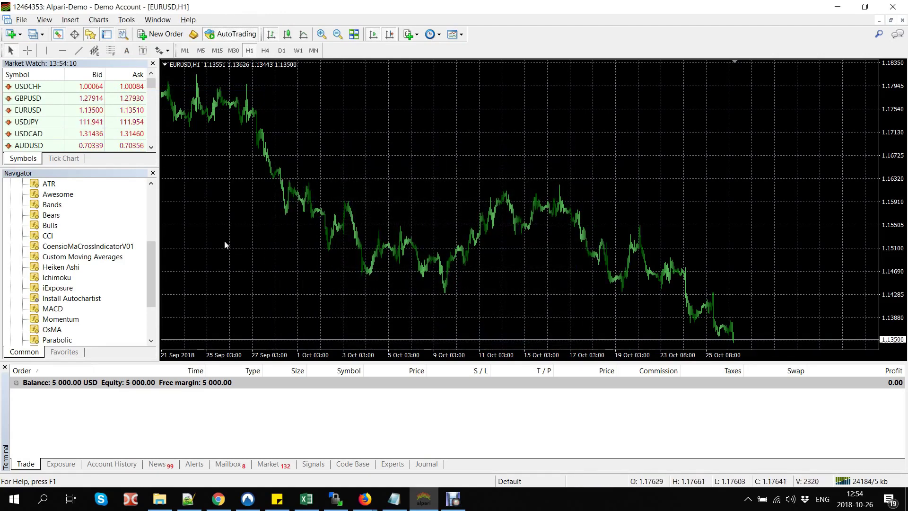
# Step: Copy the downloaded demo EA from Firefox's downloads into the terminal's MQL4\Experts folder
pyautogui.click(21, 20)
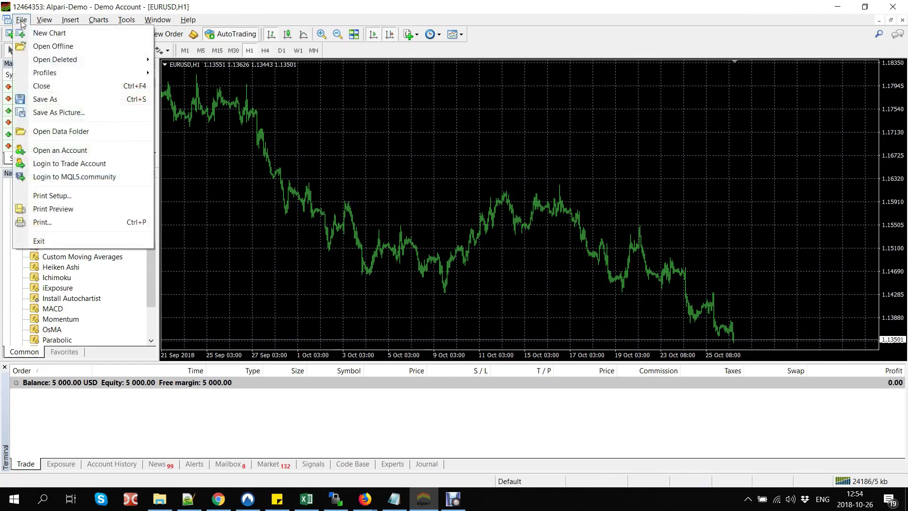
pyautogui.click(59, 133)
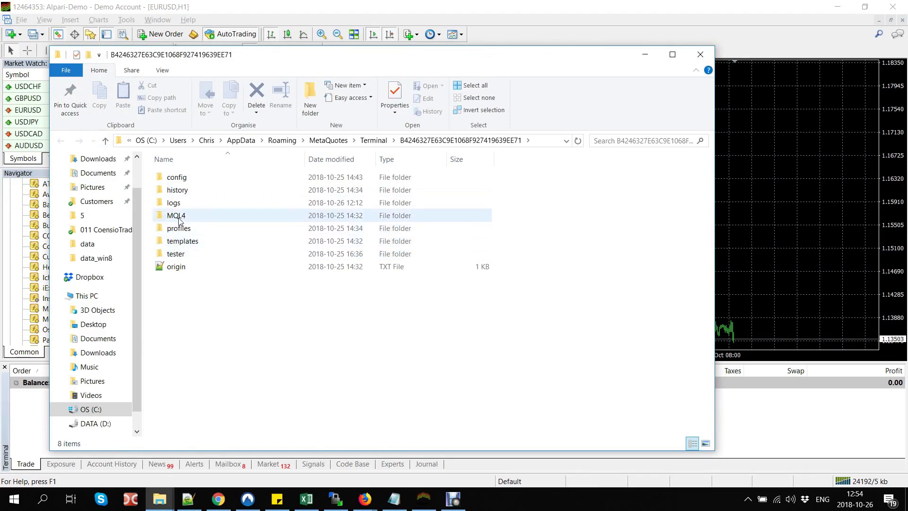
pyautogui.doubleClick(178, 216)
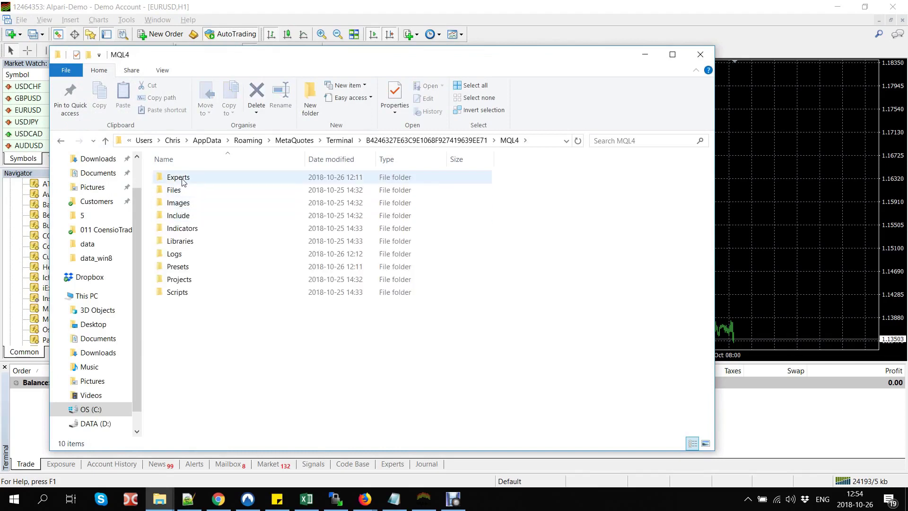
pyautogui.doubleClick(178, 177)
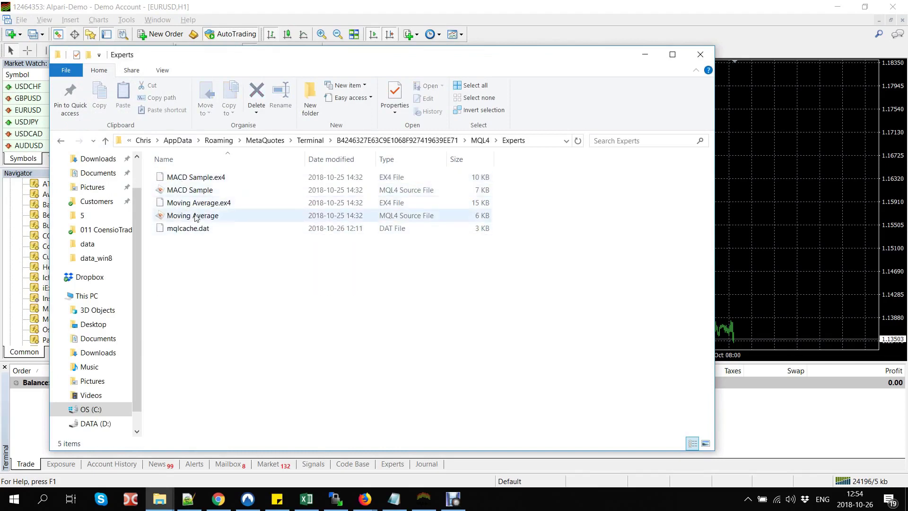
pyautogui.click(364, 499)
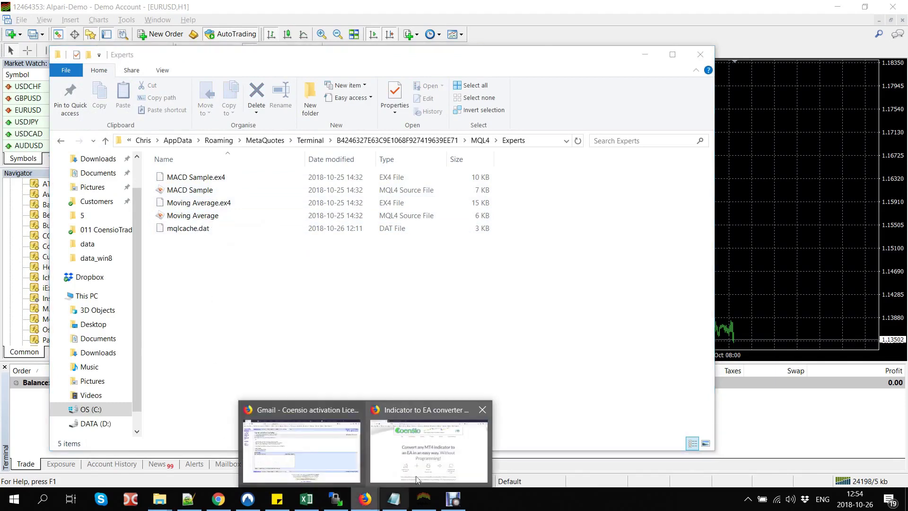
pyautogui.click(416, 479)
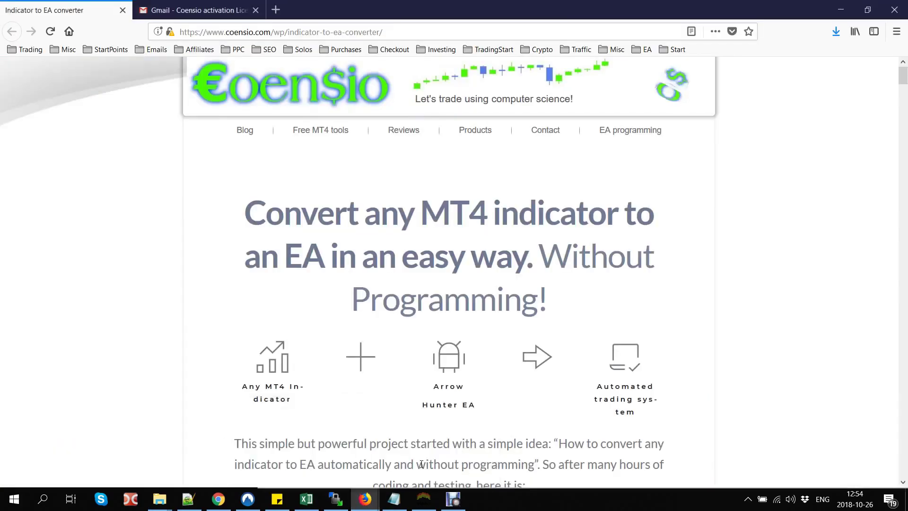
pyautogui.click(836, 32)
pyautogui.moveTo(730, 58); pyautogui.dragTo(352, 259)
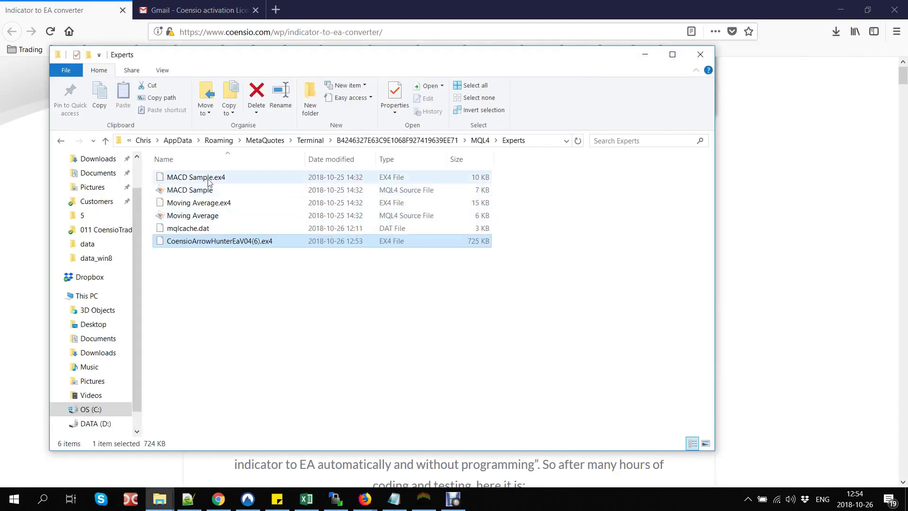
# Step: Rename the copied file to CoensioArrowHunterEaV04.ex4, dropping the (6) suffix, and close the folder
pyautogui.click(257, 243)
pyautogui.moveTo(256, 242); pyautogui.dragTo(260, 241)
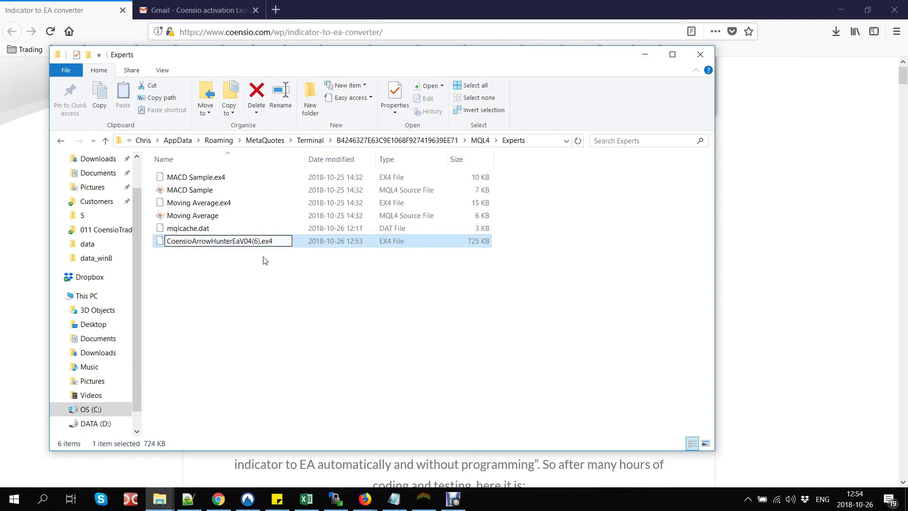
pyautogui.press('BackSpace')
pyautogui.press('BackSpace')
pyautogui.press('Return')
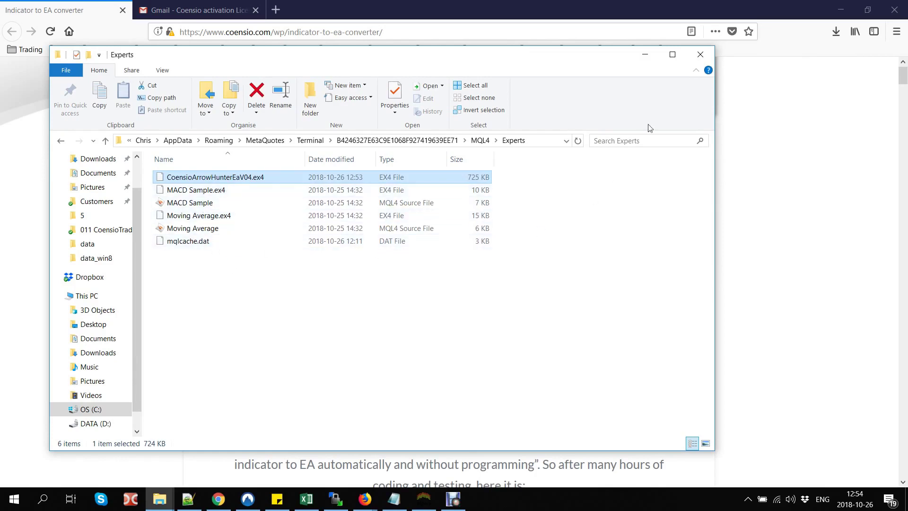
pyautogui.click(700, 54)
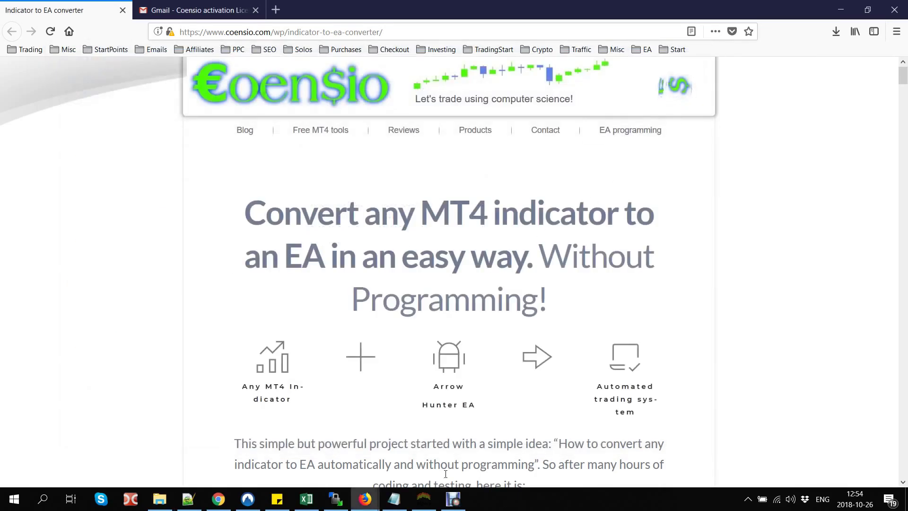
# Step: Refresh the Navigator's Expert Advisors so CoensioArrowHunterEaV04 is listed, then select CoensioMaCrossIndicatorV01
pyautogui.click(424, 499)
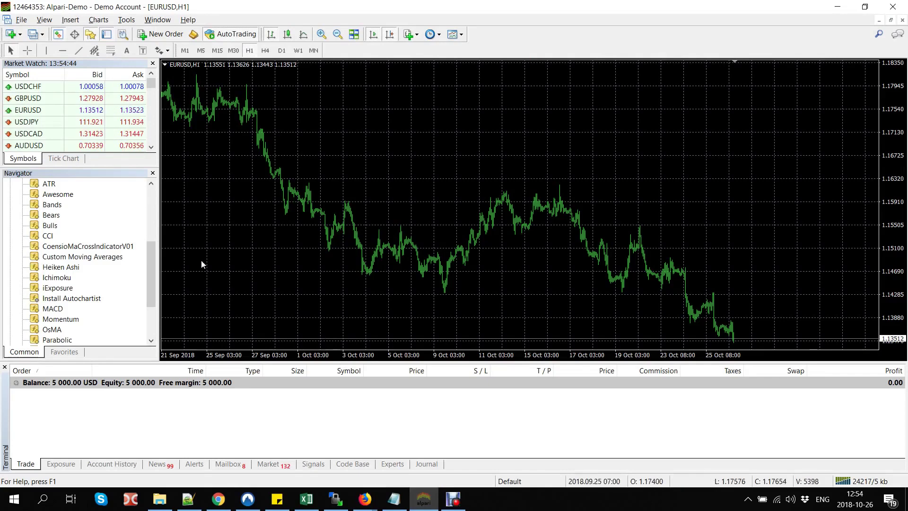
pyautogui.moveTo(151, 261); pyautogui.dragTo(147, 301)
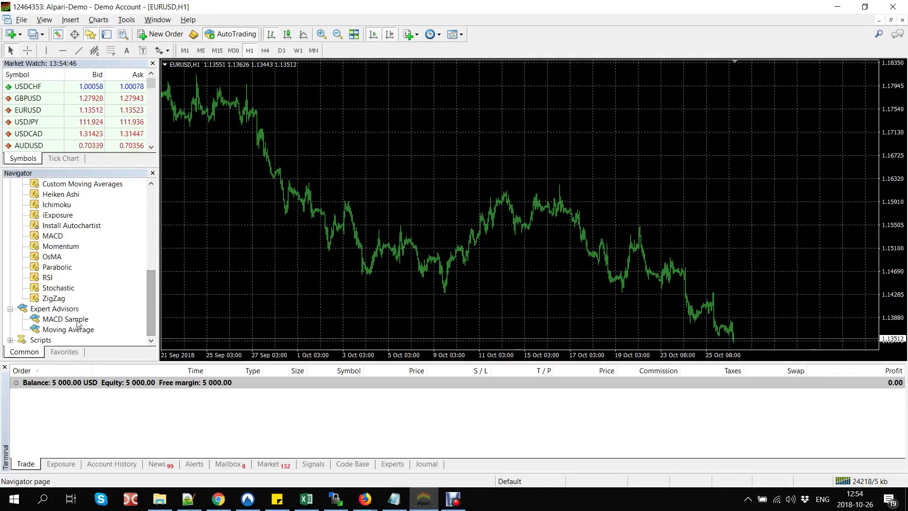
pyautogui.click(57, 312)
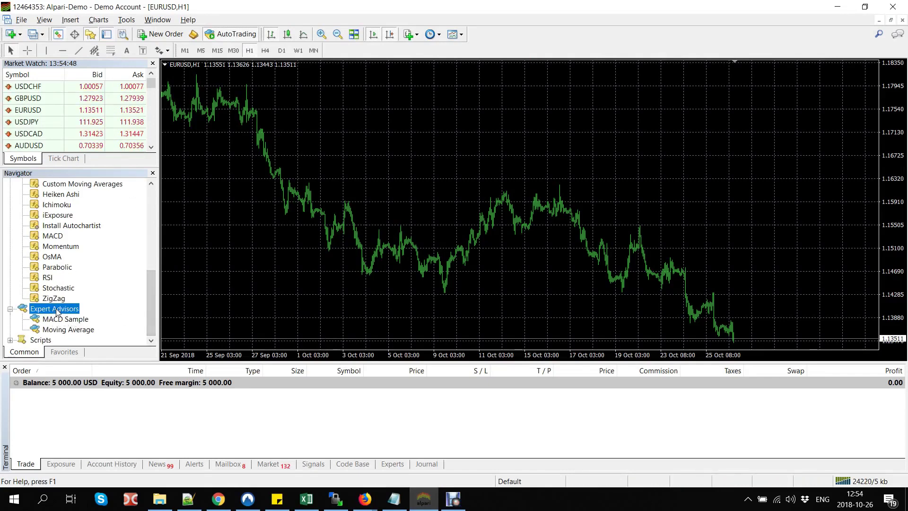
pyautogui.rightClick(57, 312)
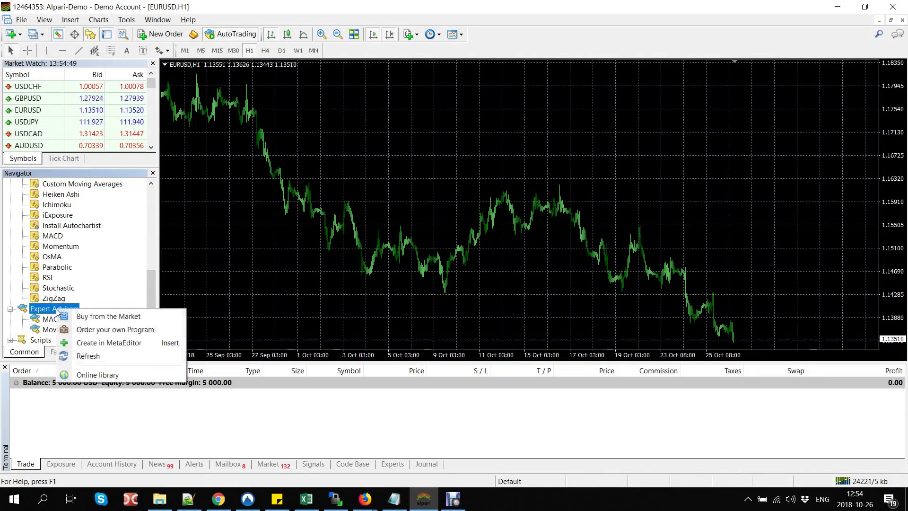
pyautogui.click(86, 357)
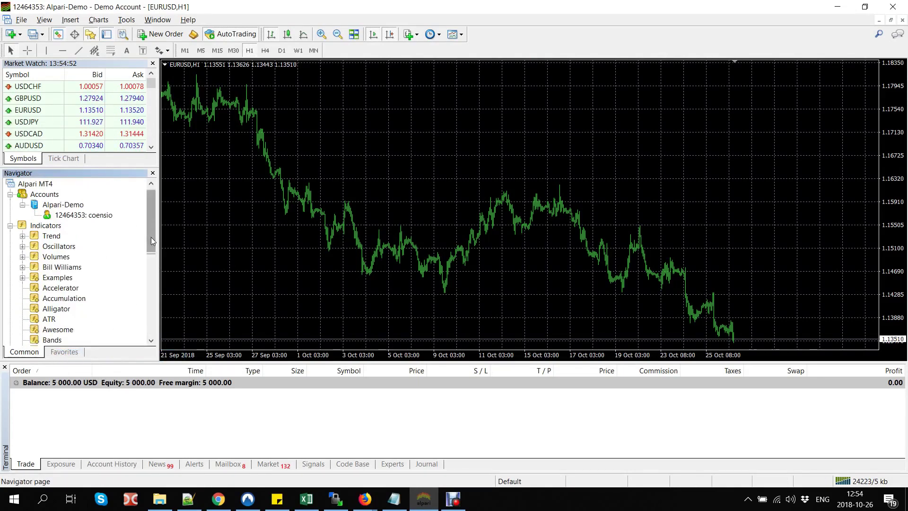
pyautogui.moveTo(151, 236); pyautogui.dragTo(151, 323)
pyautogui.click(70, 310)
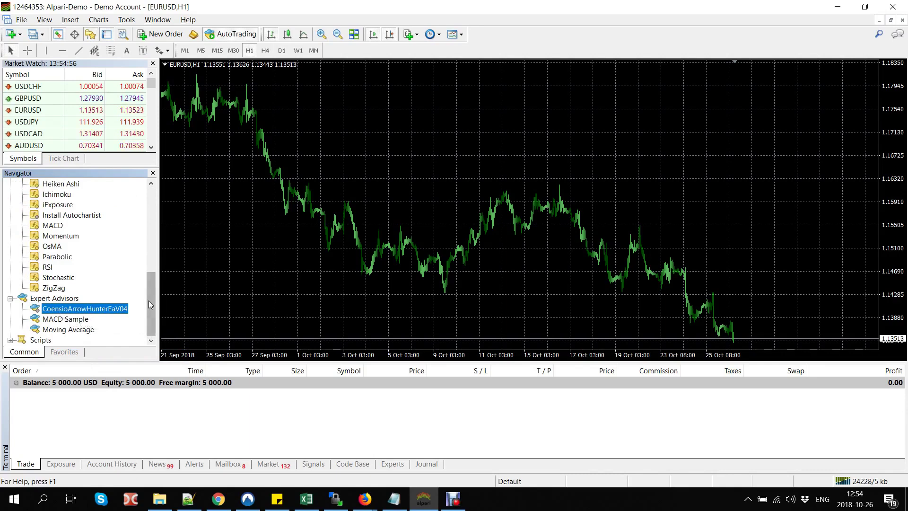
pyautogui.moveTo(150, 300); pyautogui.dragTo(149, 265)
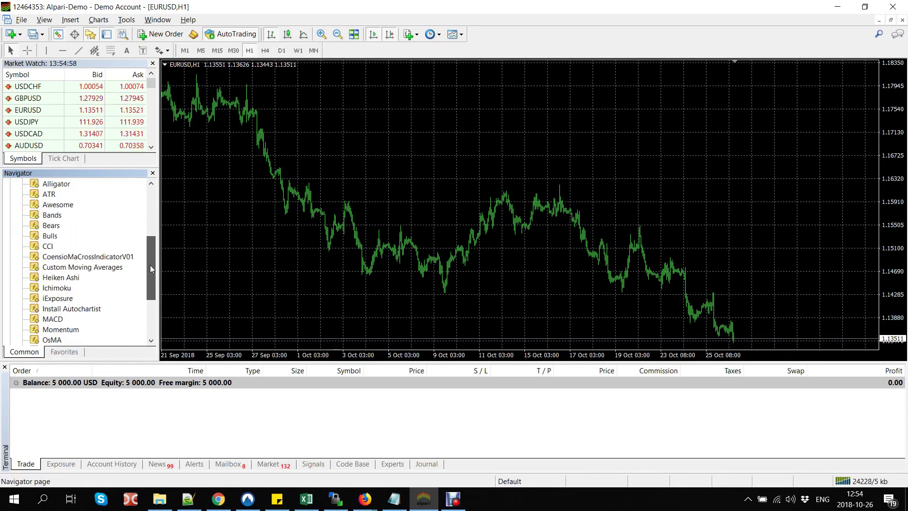
pyautogui.click(67, 259)
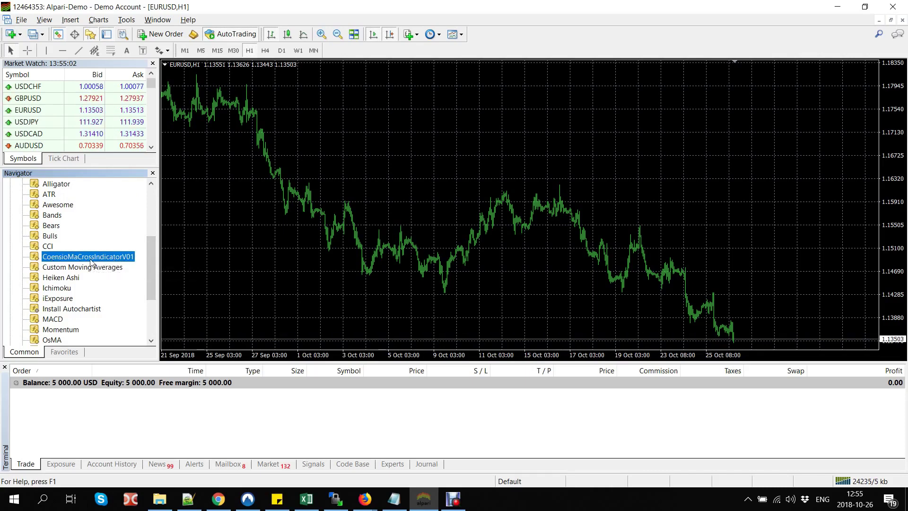
# Step: Drop CoensioMaCrossIndicatorV01 onto the EURUSD chart and write its name into the Notepad notes
pyautogui.moveTo(112, 259); pyautogui.dragTo(330, 200)
pyautogui.moveTo(367, 168); pyautogui.dragTo(367, 169)
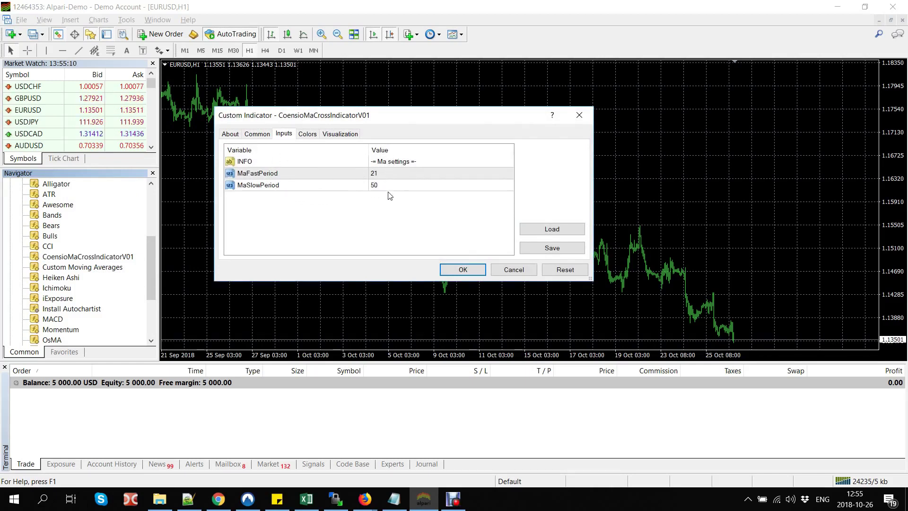
pyautogui.click(394, 499)
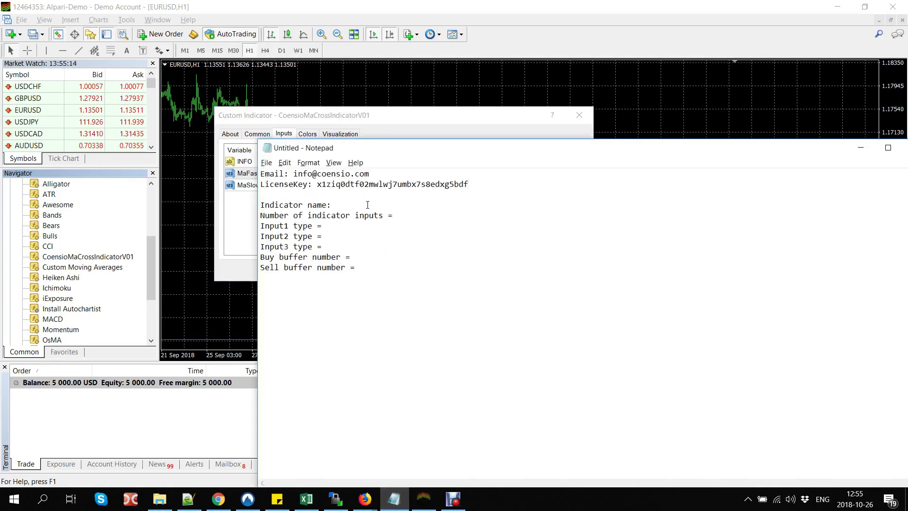
pyautogui.write('CoensioMaCr')
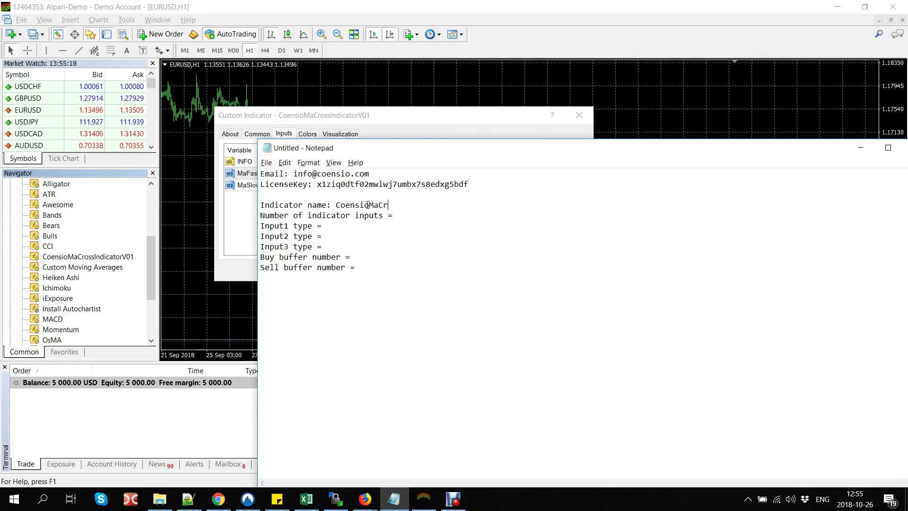
pyautogui.write('ossIndicat')
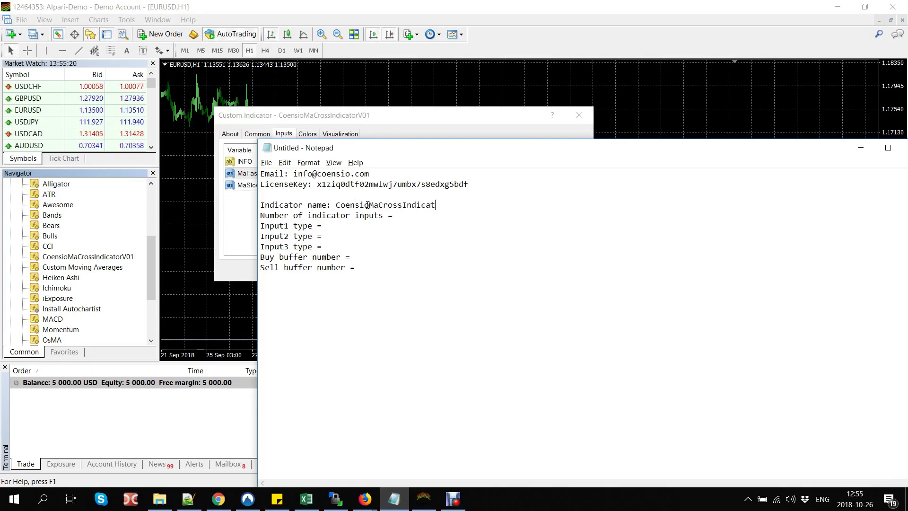
pyautogui.write('orV01')
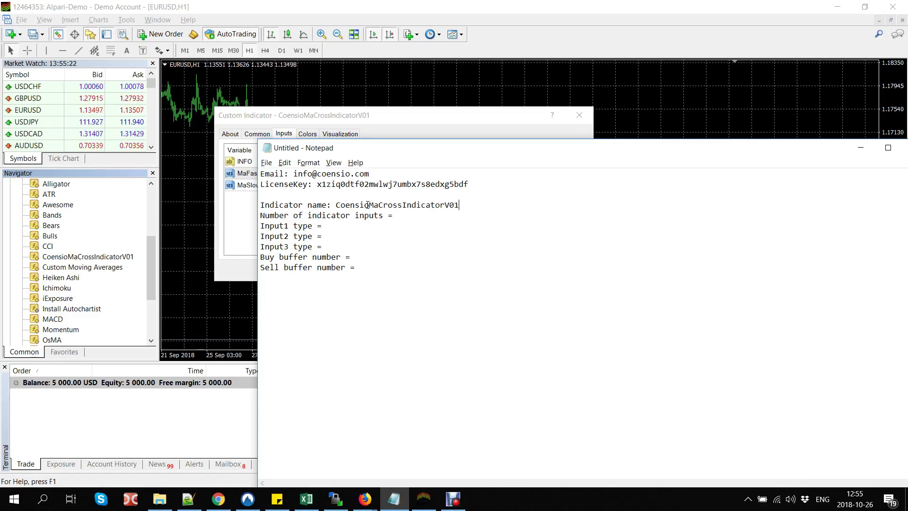
# Step: Review the indicator's inputs, note 3 inputs and set the Input1 type to string
pyautogui.click(390, 107)
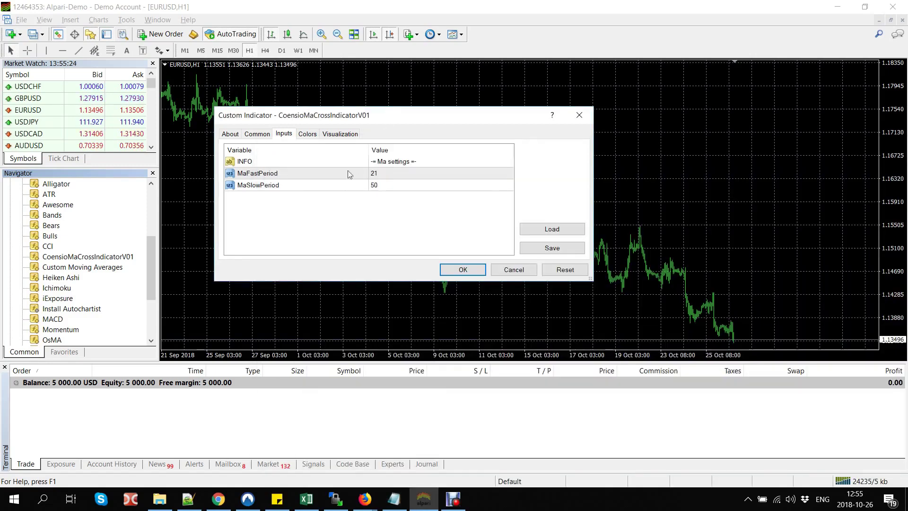
pyautogui.click(297, 166)
pyautogui.click(297, 176)
pyautogui.click(298, 185)
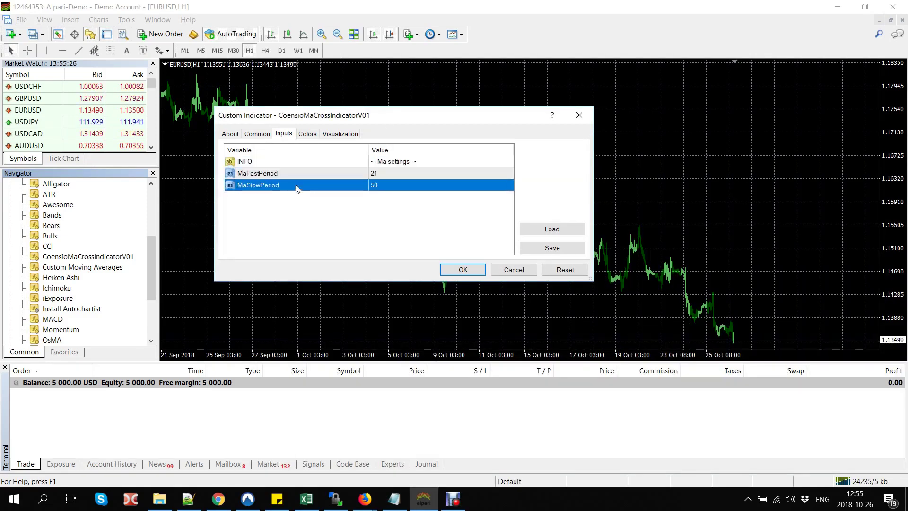
pyautogui.hotkey('alt', 'Tab')
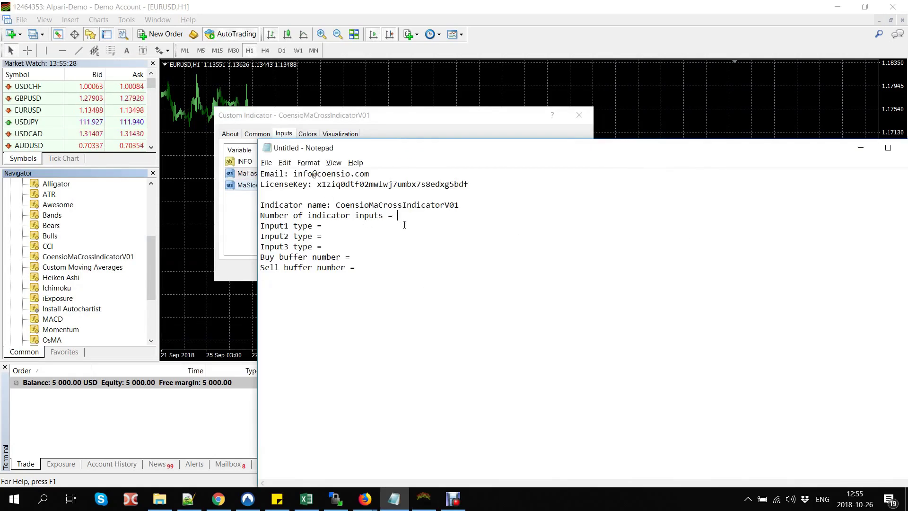
pyautogui.write('3')
pyautogui.moveTo(266, 227); pyautogui.dragTo(310, 226)
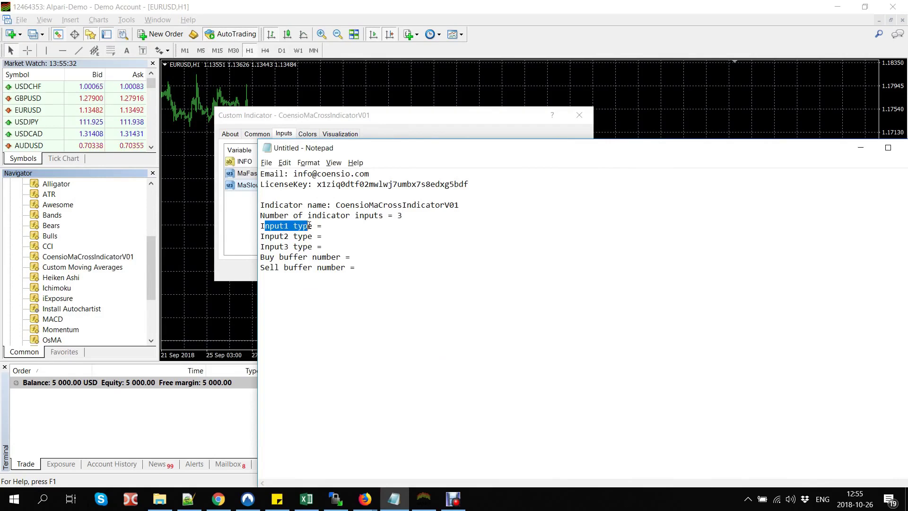
pyautogui.click(273, 124)
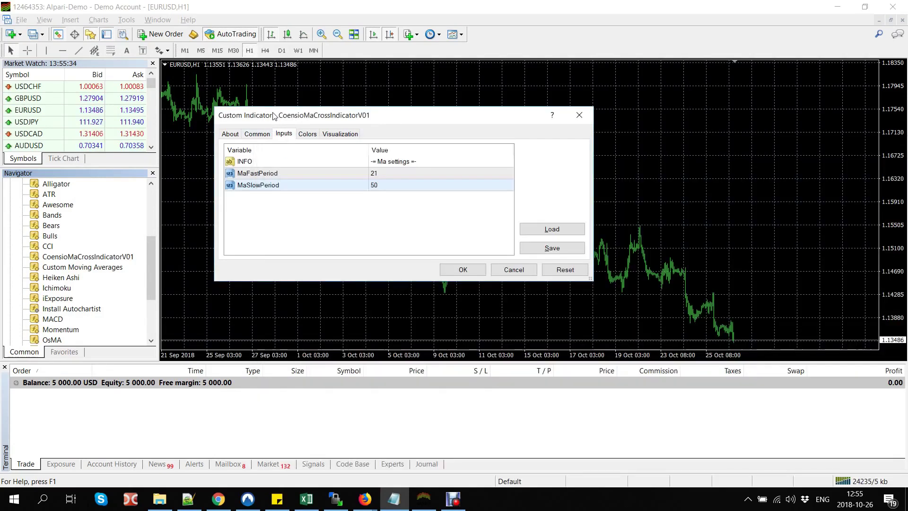
pyautogui.hotkey('alt', 'Tab')
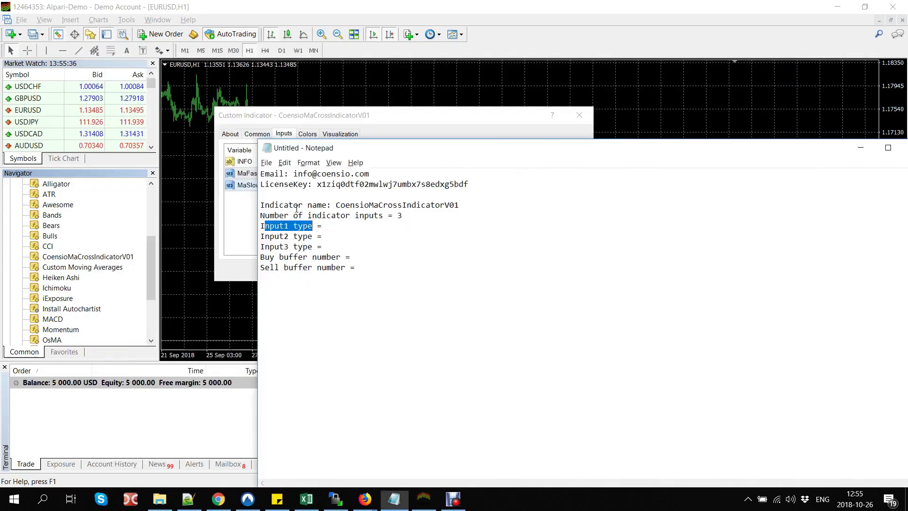
pyautogui.click(337, 226)
pyautogui.write('string')
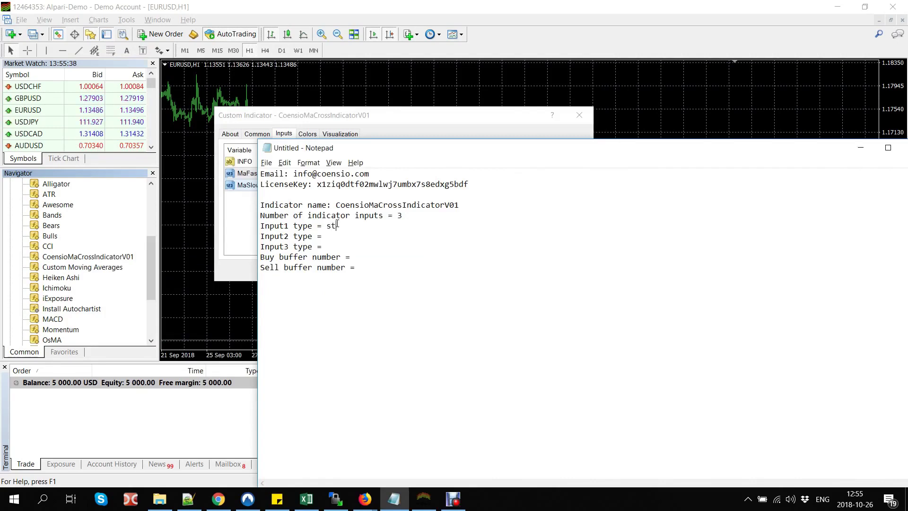
# Step: Check MaFastPeriod and MaSlowPeriod and record their types as integer in the notes
pyautogui.click(304, 124)
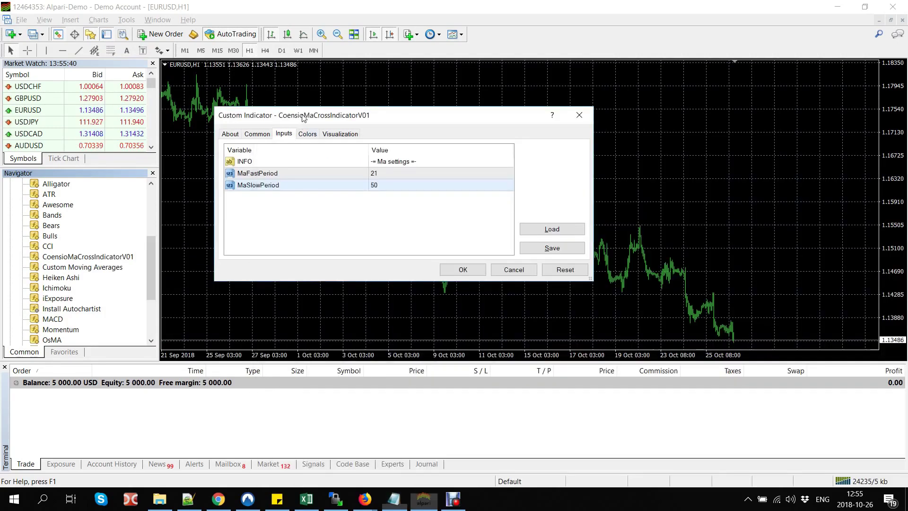
pyautogui.click(236, 176)
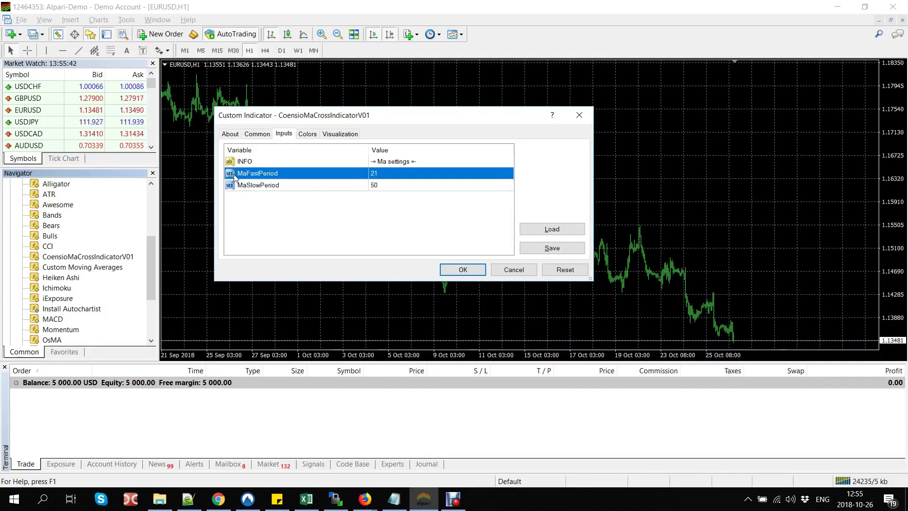
pyautogui.hotkey('alt', 'Tab')
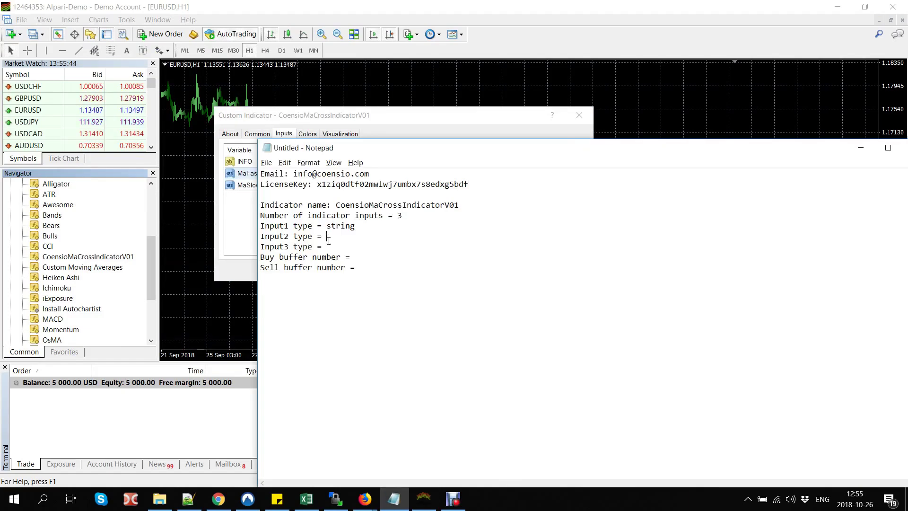
pyautogui.write('nteger')
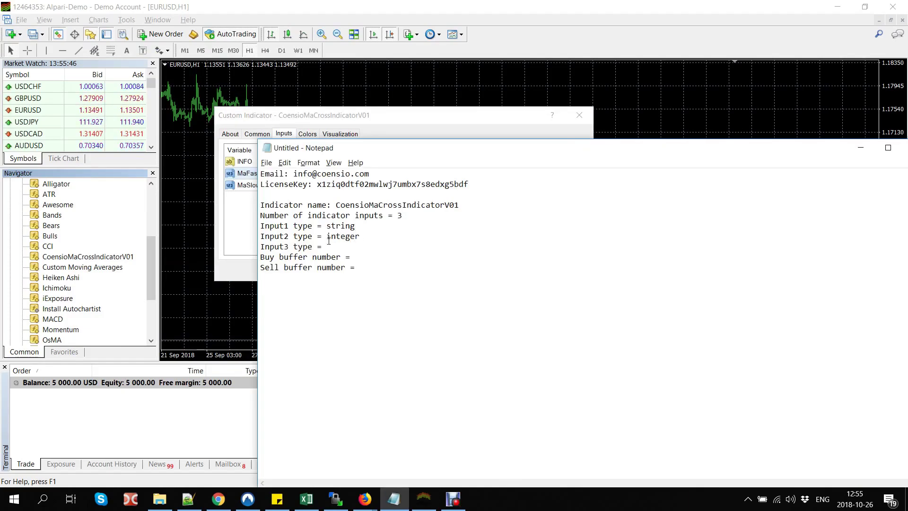
pyautogui.click(347, 121)
pyautogui.click(265, 187)
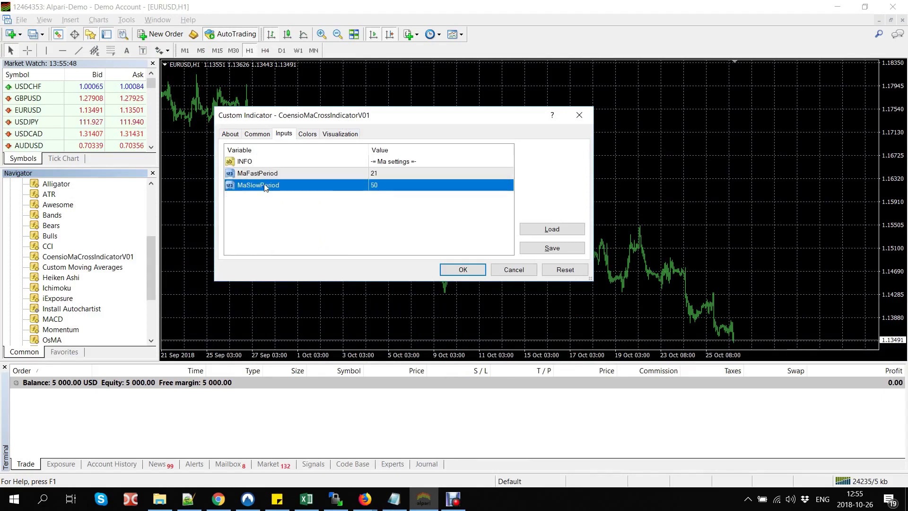
pyautogui.hotkey('alt', 'Tab')
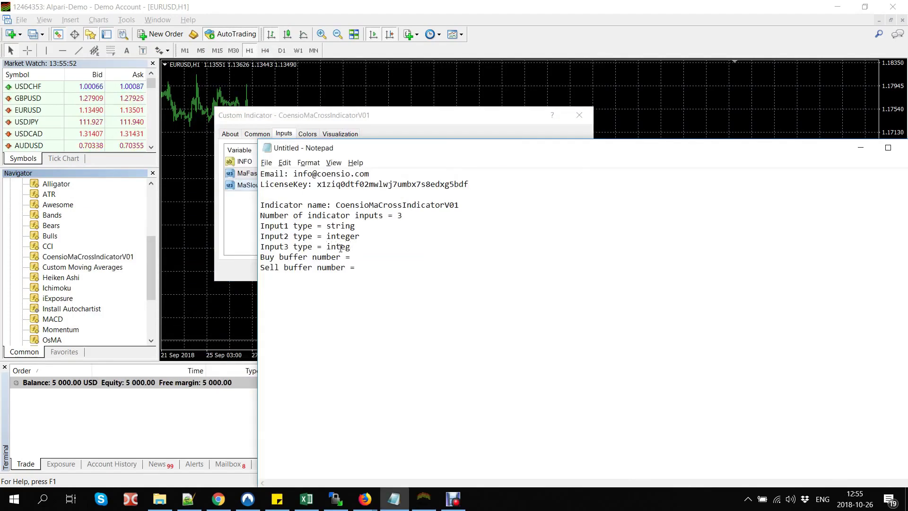
pyautogui.hotkey('alt', 'Tab')
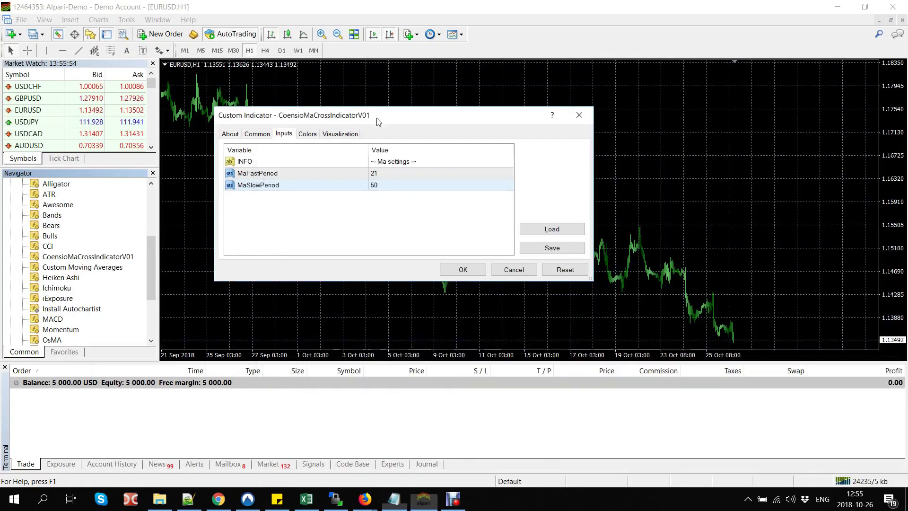
# Step: Apply the indicator, open the Data Window, zoom in and switch the chart to candlesticks
pyautogui.click(460, 270)
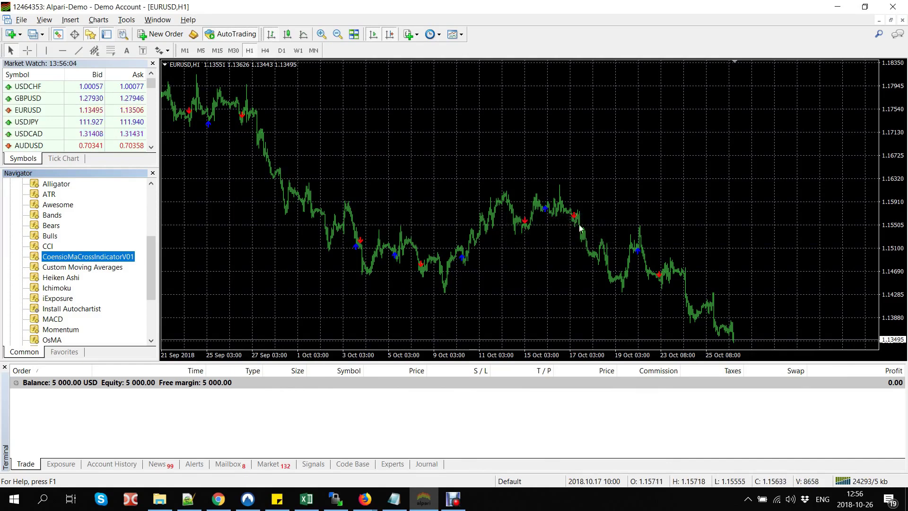
pyautogui.click(385, 160)
pyautogui.hotkey('ctrl', 'd')
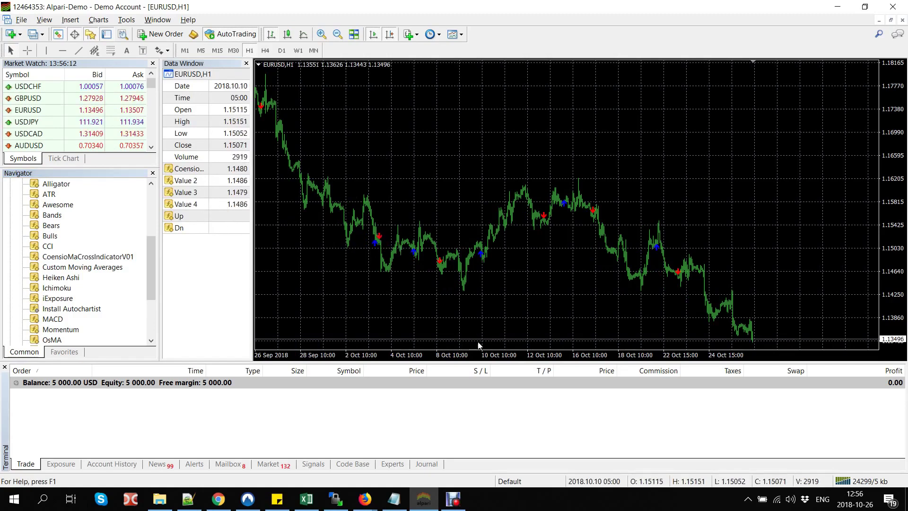
pyautogui.press('+')
pyautogui.press('+')
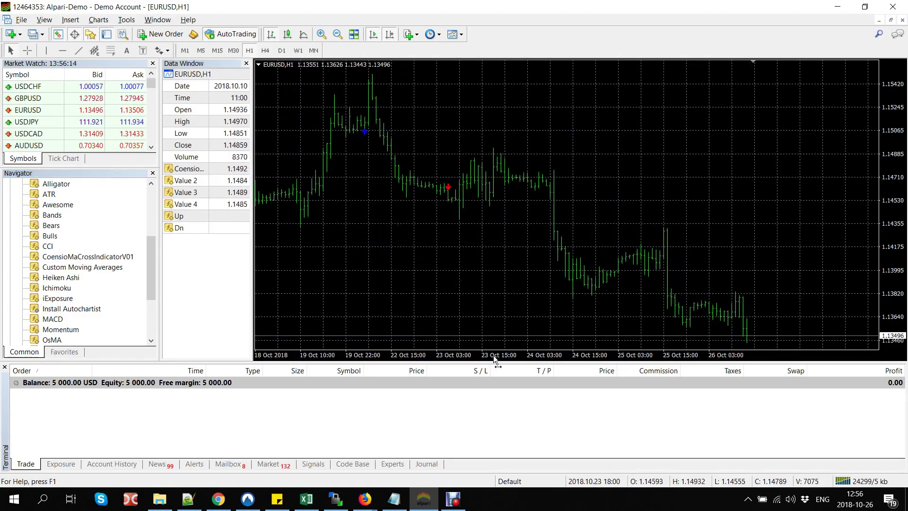
pyautogui.click(287, 34)
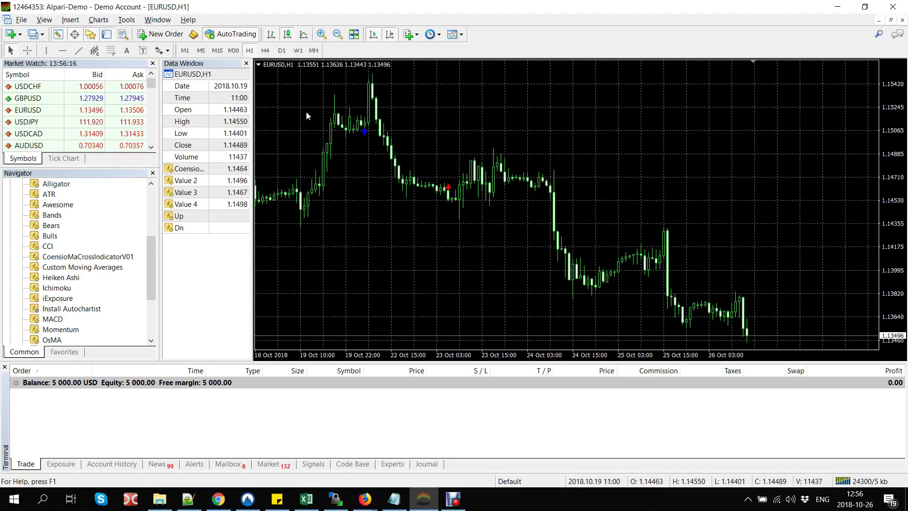
# Step: Read the Up/Dn buffer values at the arrows with the crosshair, noting buffers 4 and 5
pyautogui.middleClick(321, 127)
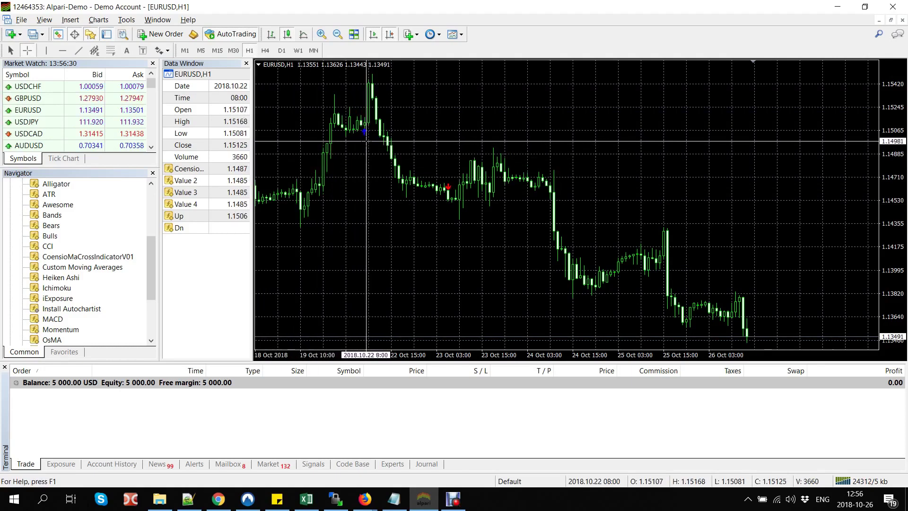
pyautogui.click(220, 178)
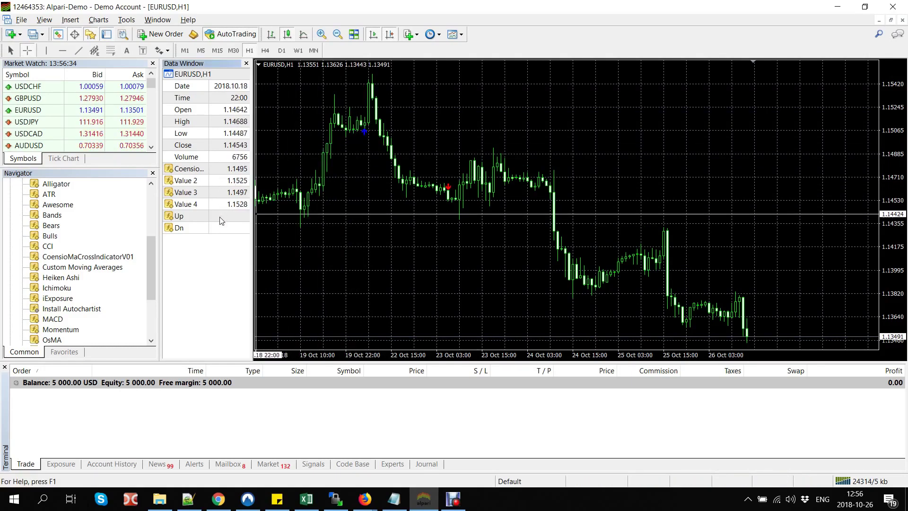
pyautogui.click(394, 499)
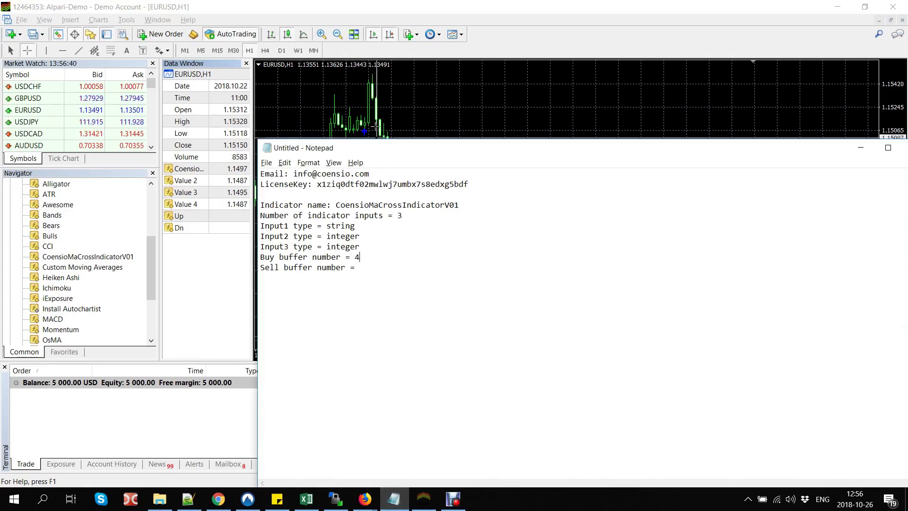
pyautogui.click(423, 499)
pyautogui.middleClick(431, 186)
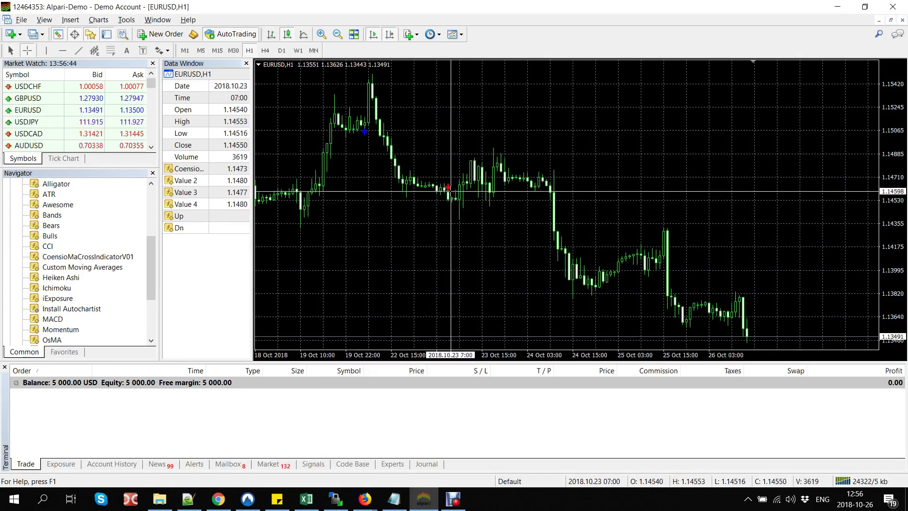
pyautogui.moveTo(450, 191)
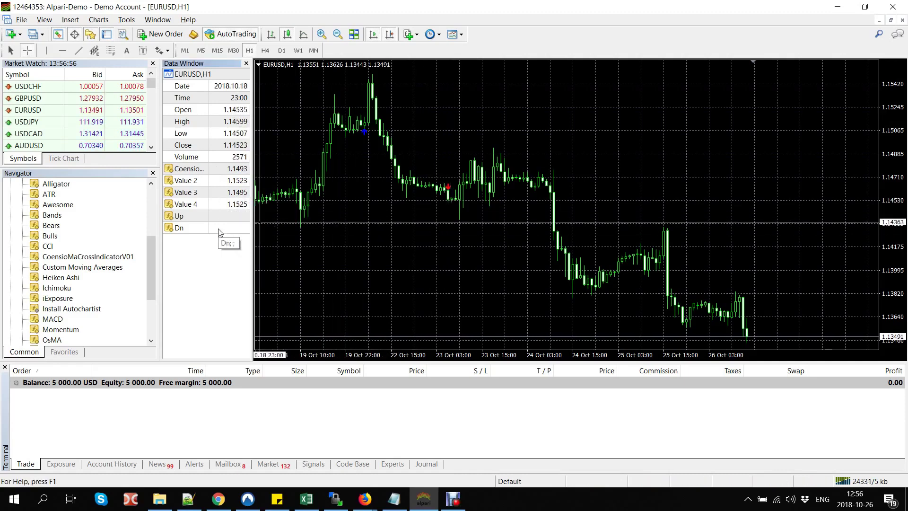
pyautogui.hotkey('alt', 'Tab')
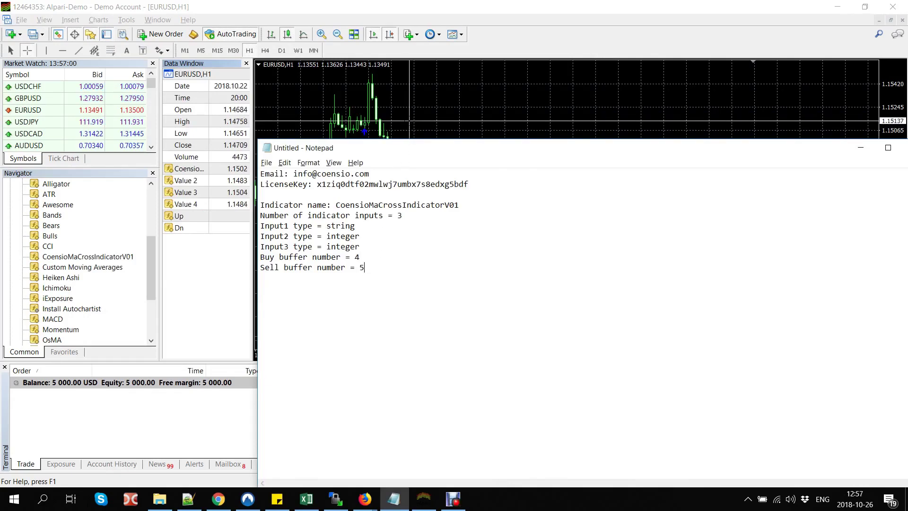
pyautogui.click(396, 132)
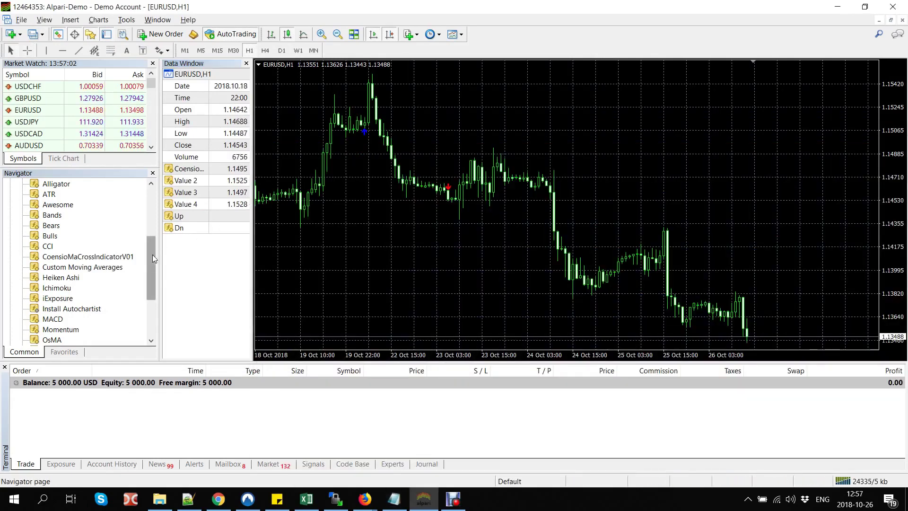
# Step: Attach CoensioArrowHunterEaV04 from the Navigator to the EURUSD chart
pyautogui.moveTo(152, 254); pyautogui.dragTo(152, 293)
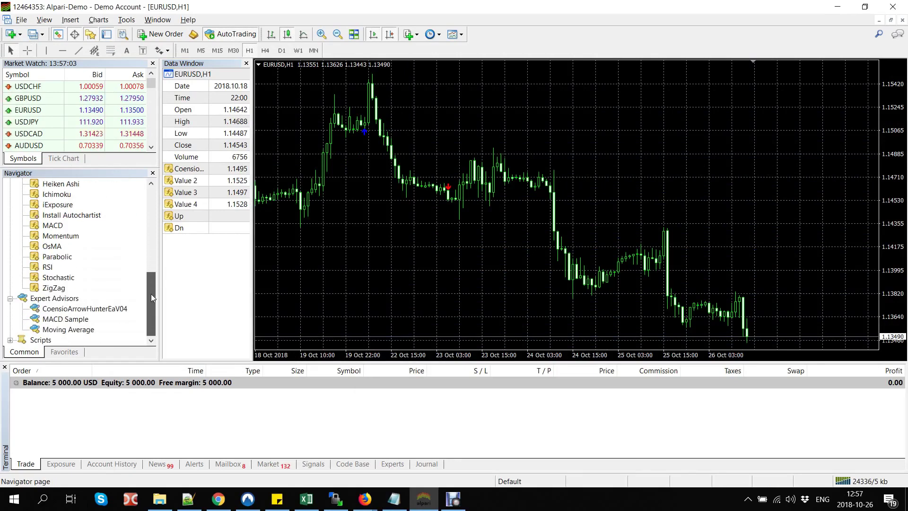
pyautogui.click(103, 310)
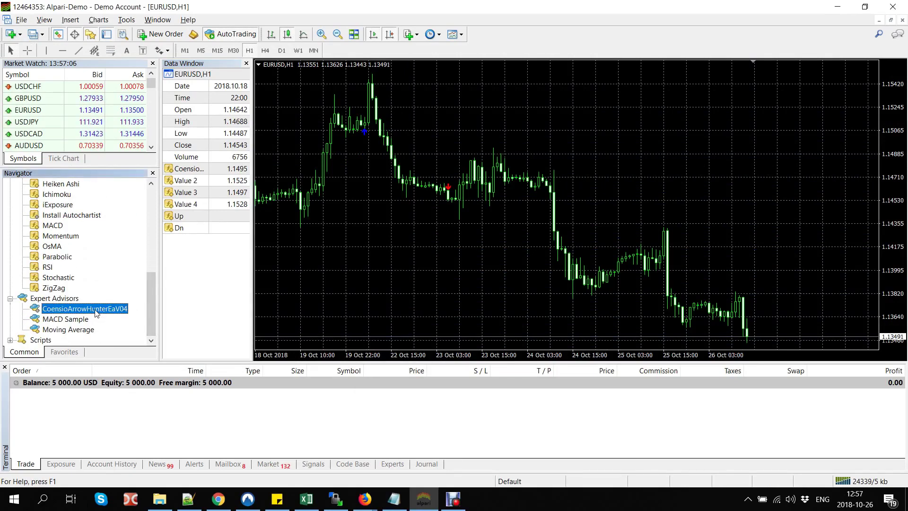
pyautogui.moveTo(452, 168); pyautogui.dragTo(453, 169)
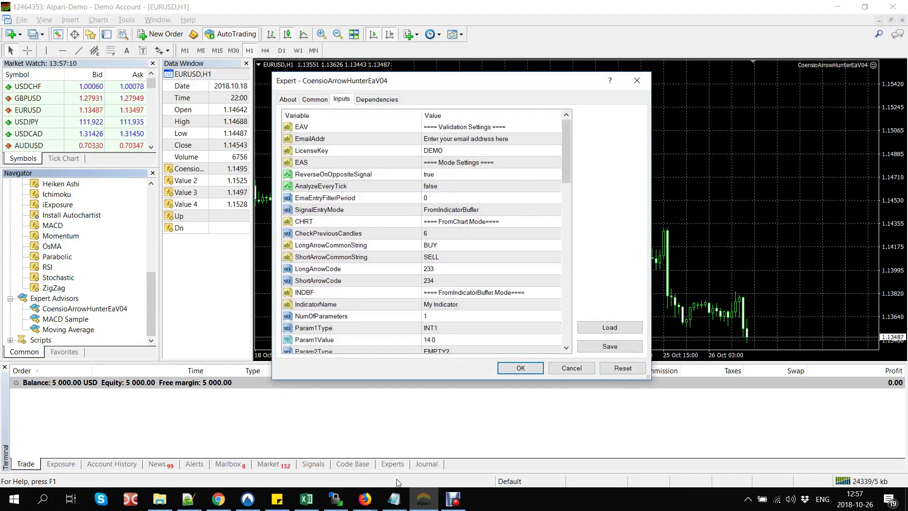
# Step: Copy the account e-mail from the notes into the EmailAddr input
pyautogui.click(394, 498)
pyautogui.moveTo(370, 175); pyautogui.dragTo(293, 174)
pyautogui.hotkey('ctrl', 'c')
pyautogui.click(448, 82)
pyautogui.click(457, 138)
pyautogui.click(456, 139)
pyautogui.hotkey('ctrl', 'v')
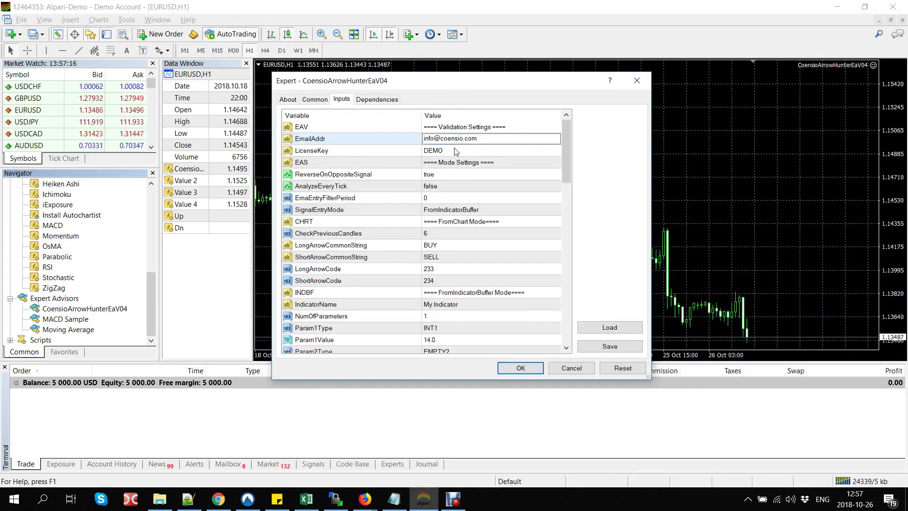
pyautogui.click(455, 151)
# Step: Copy the license key from the notes into the LicenseKey input
pyautogui.click(394, 499)
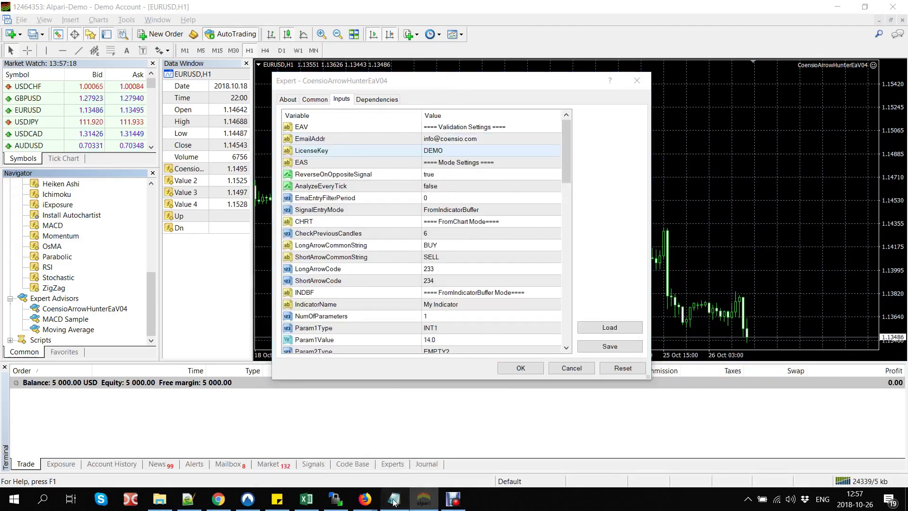
pyautogui.doubleClick(388, 185)
pyautogui.hotkey('ctrl', 'c')
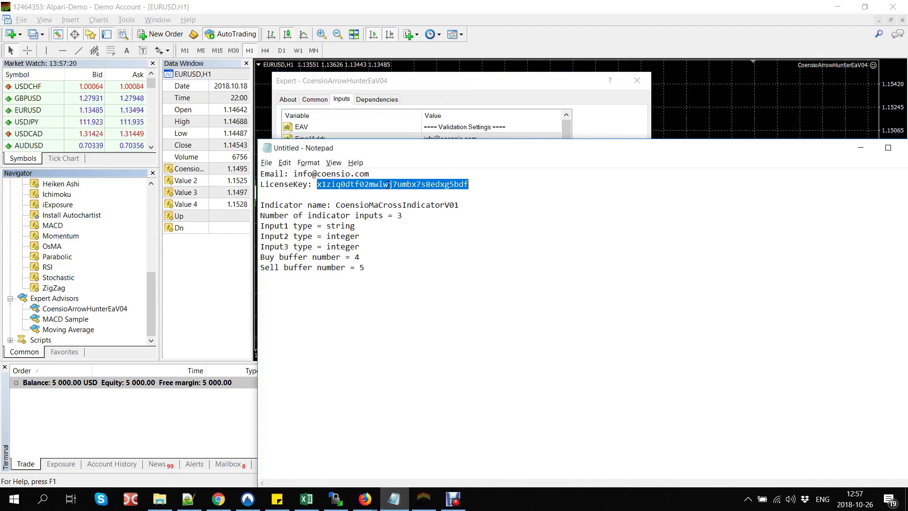
pyautogui.click(451, 100)
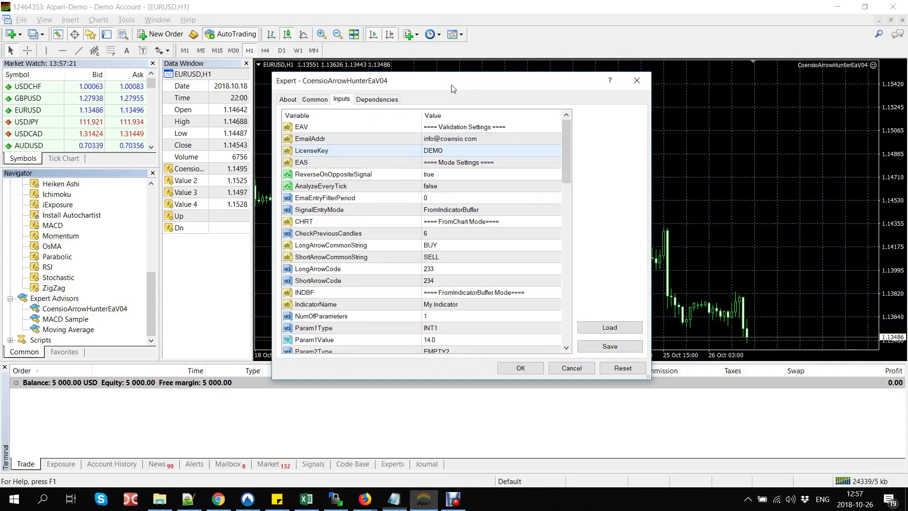
pyautogui.click(449, 152)
pyautogui.hotkey('ctrl', 'v')
pyautogui.click(456, 178)
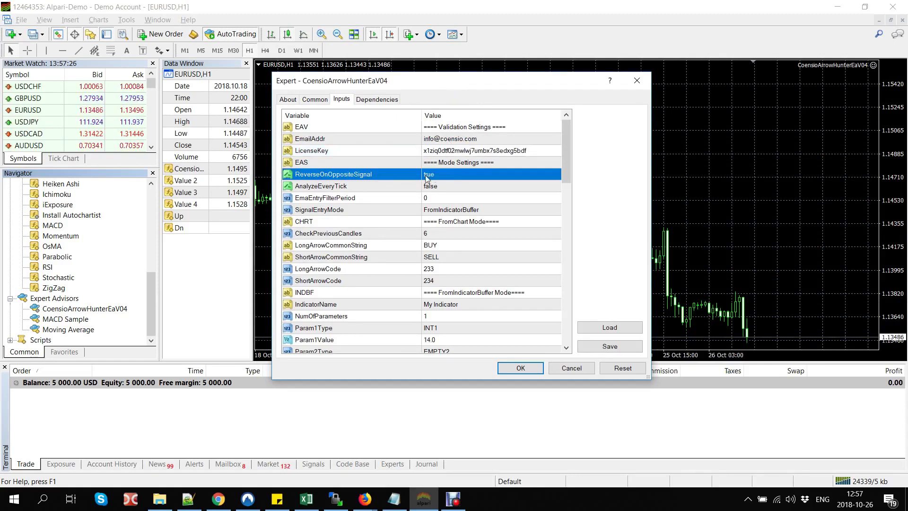
# Step: Review the entry inputs and set SignalEntryMode to FromIndicatorBuffer, not FromChart
pyautogui.click(382, 188)
pyautogui.click(403, 202)
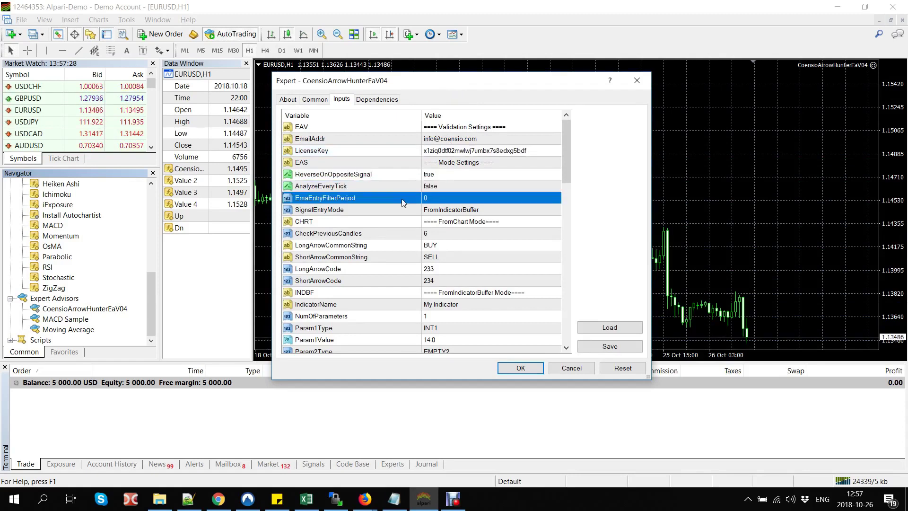
pyautogui.click(442, 211)
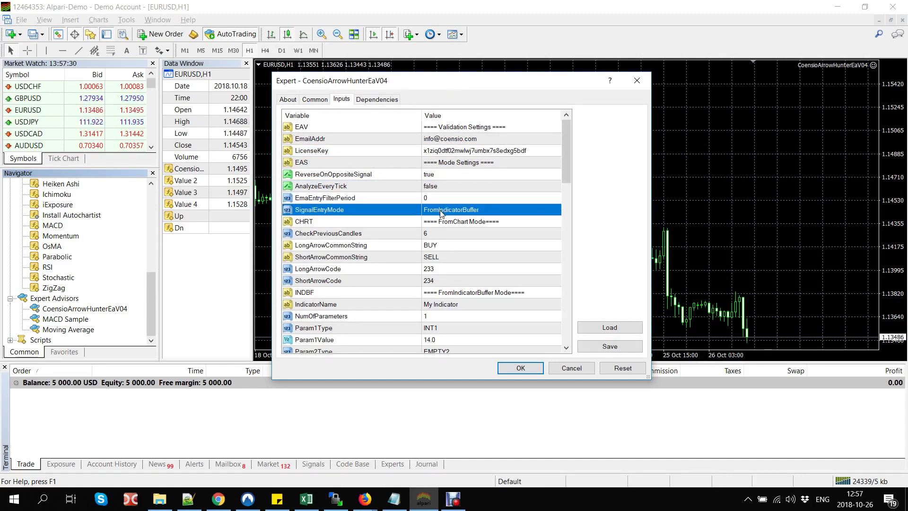
pyautogui.click(442, 211)
pyautogui.click(443, 211)
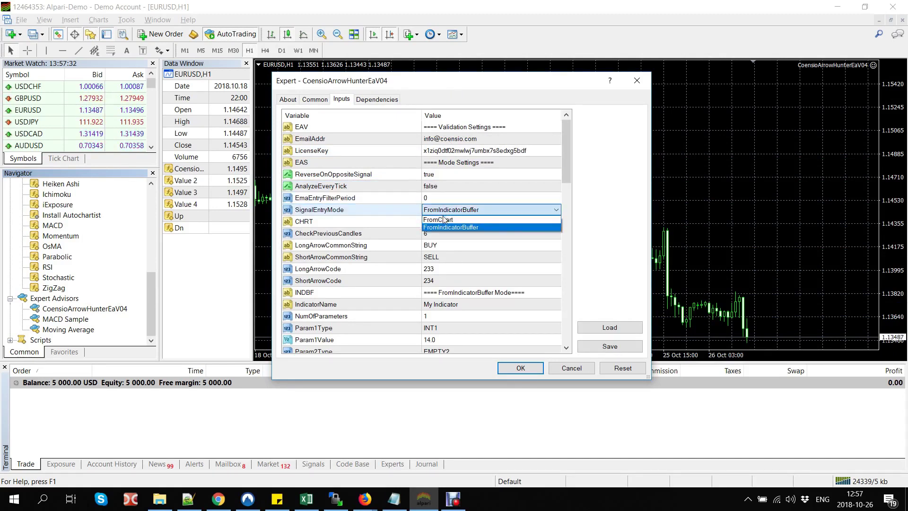
pyautogui.click(444, 221)
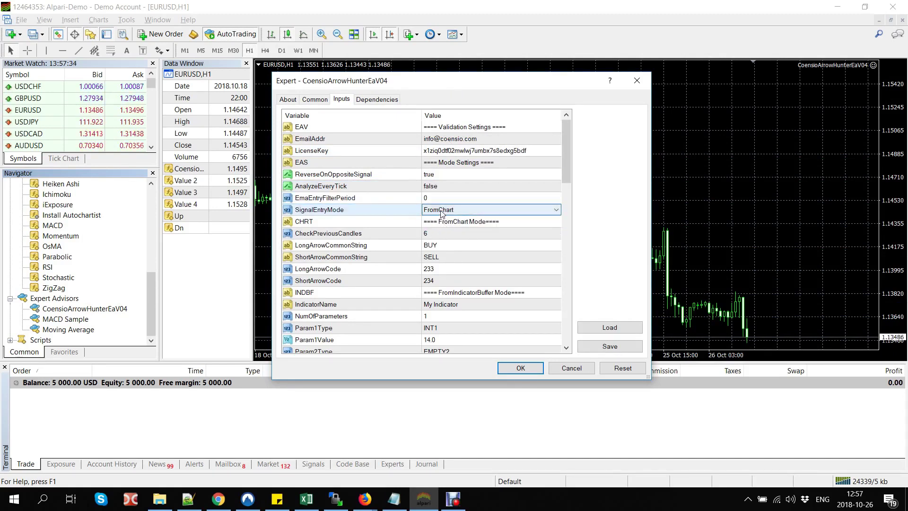
pyautogui.click(442, 212)
pyautogui.click(446, 228)
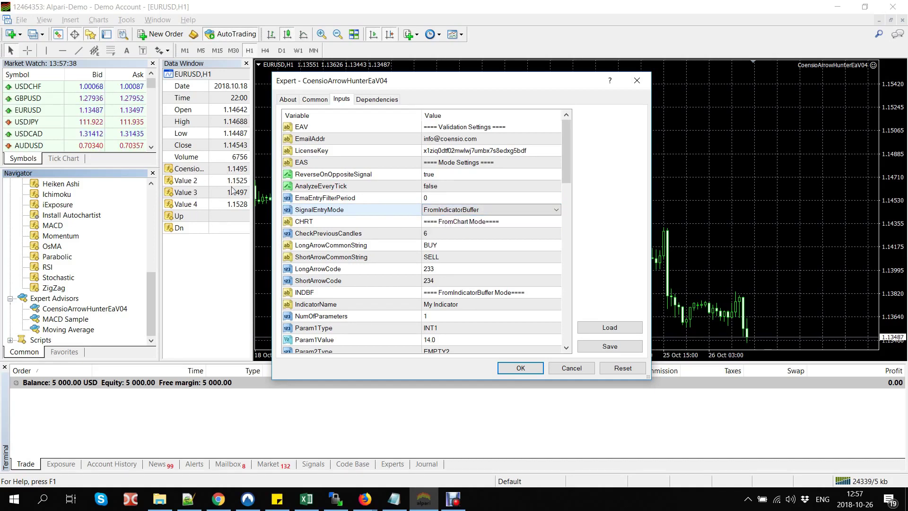
pyautogui.click(461, 213)
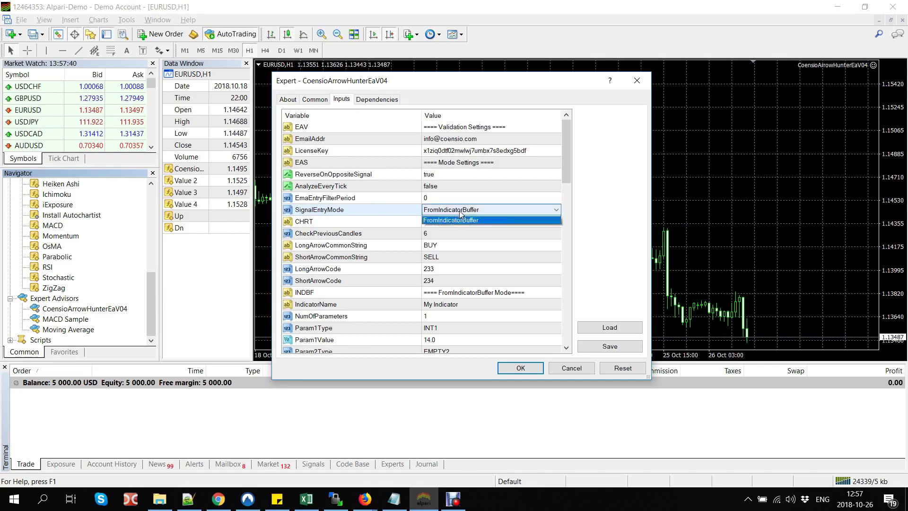
pyautogui.click(455, 228)
pyautogui.click(434, 228)
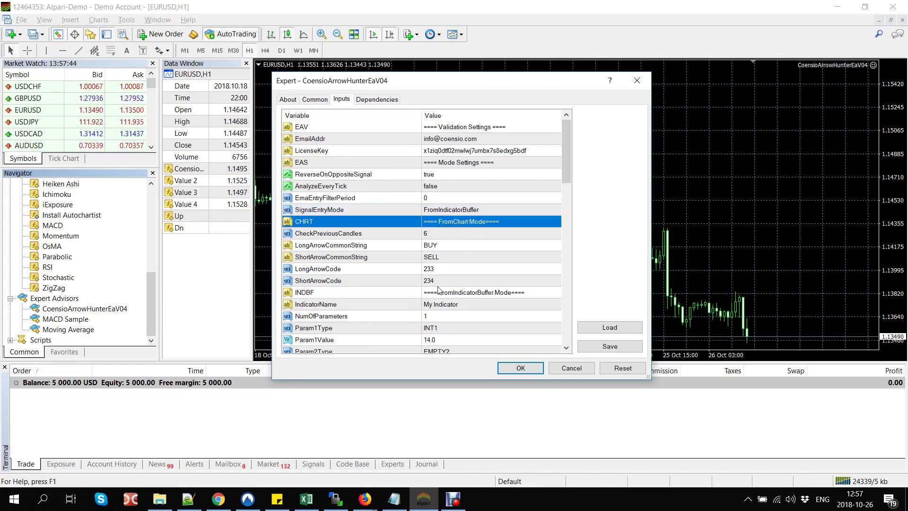
# Step: Copy CoensioMaCrossIndicatorV01 from the notes and paste it into the IndicatorName input
pyautogui.click(473, 296)
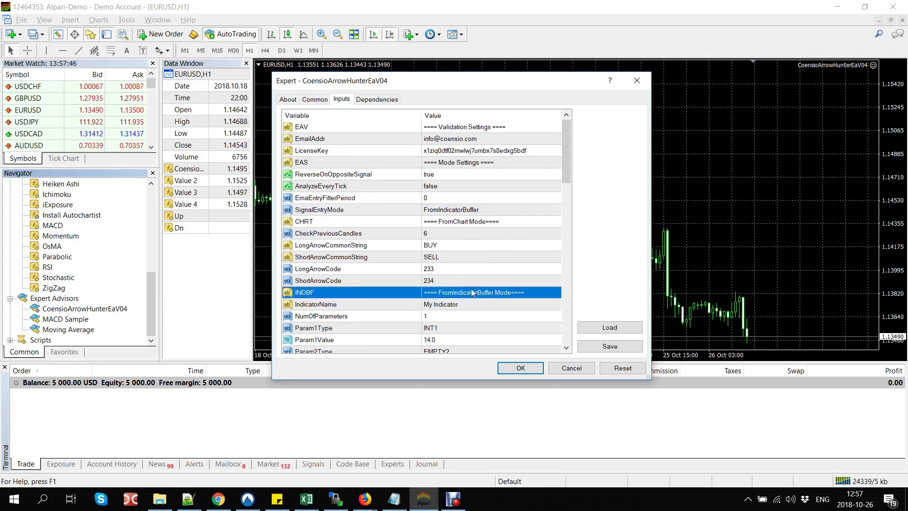
pyautogui.scroll(-3, 467, 252)
pyautogui.scroll(-1, 468, 256)
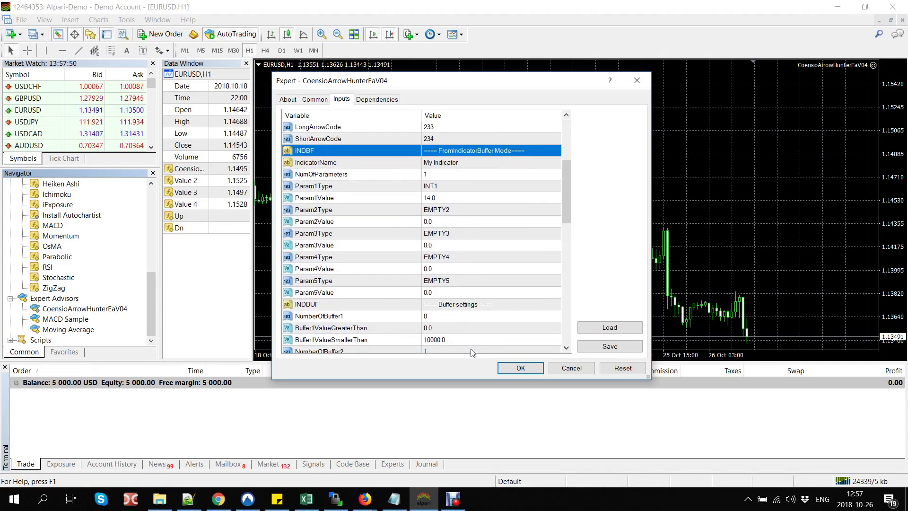
pyautogui.click(391, 497)
pyautogui.doubleClick(391, 204)
pyautogui.hotkey('ctrl', 'c')
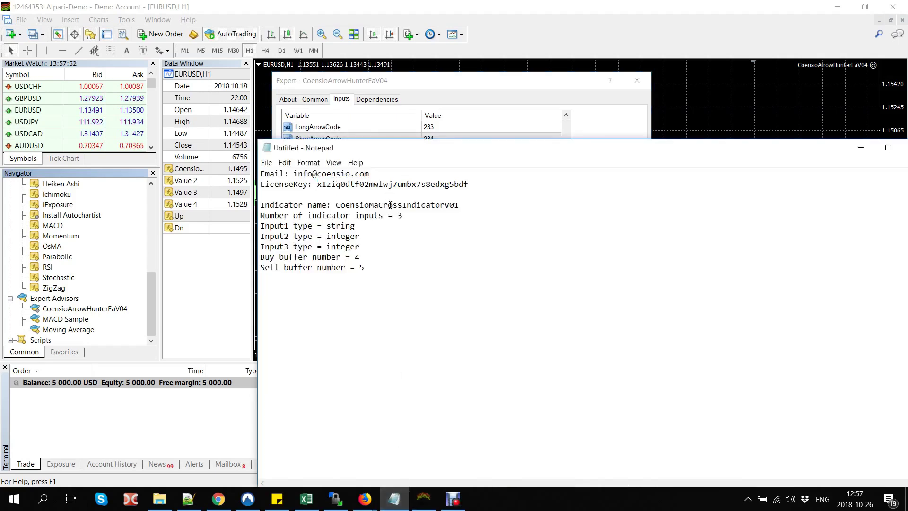
pyautogui.click(418, 97)
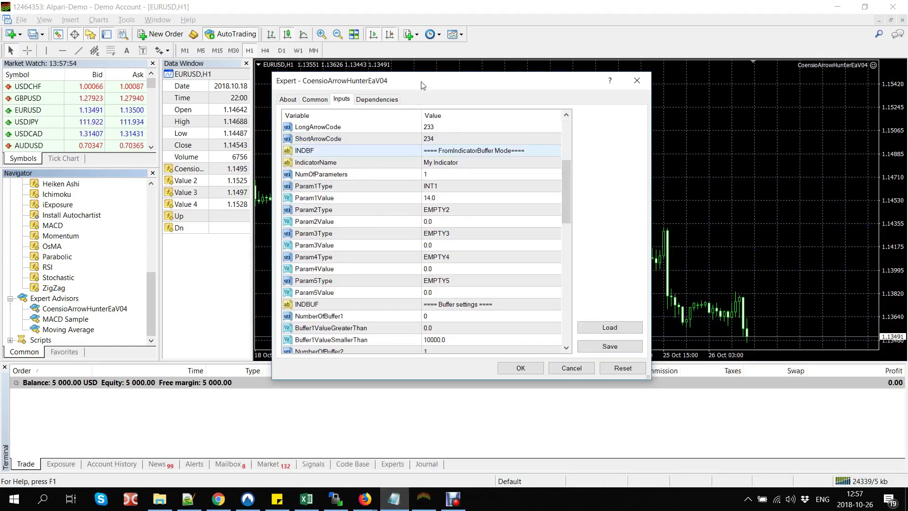
pyautogui.click(447, 162)
pyautogui.click(447, 162)
pyautogui.hotkey('ctrl', 'v')
pyautogui.click(450, 186)
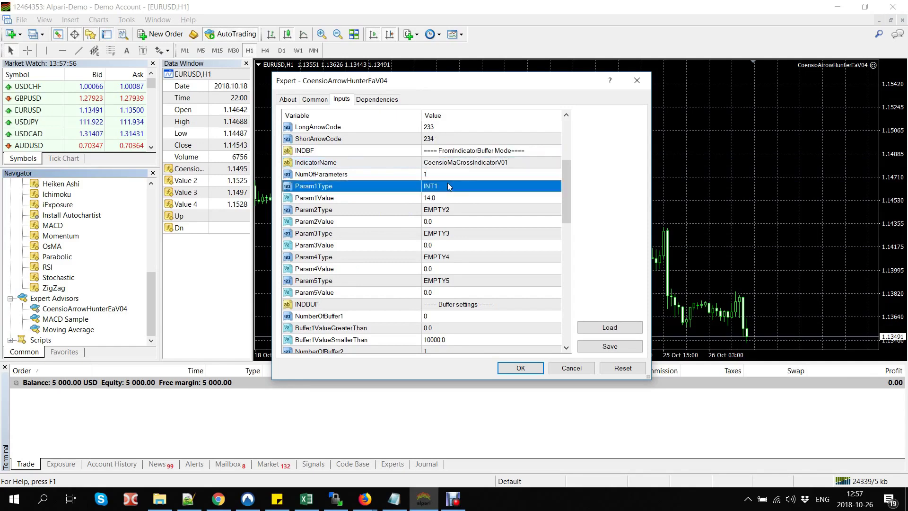
pyautogui.click(372, 175)
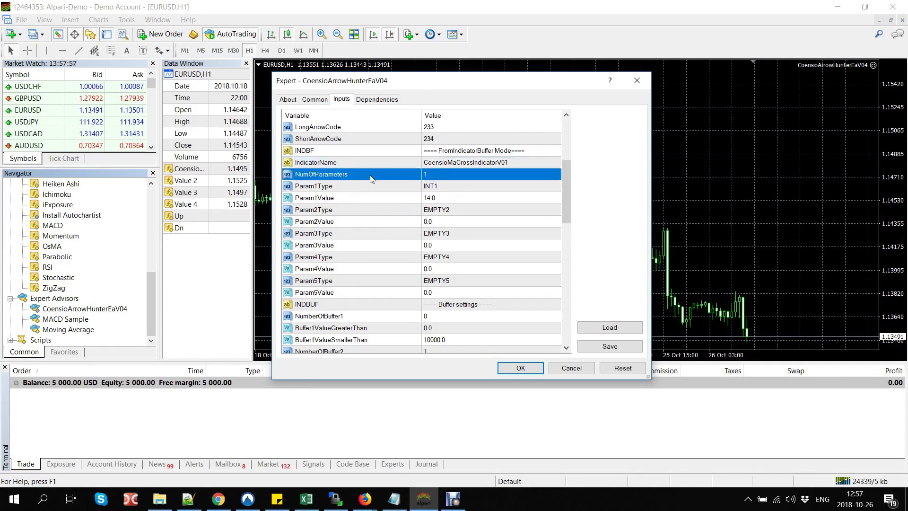
# Step: Set NumOfParameters to 3, as listed in the notes
pyautogui.click(394, 499)
pyautogui.click(405, 217)
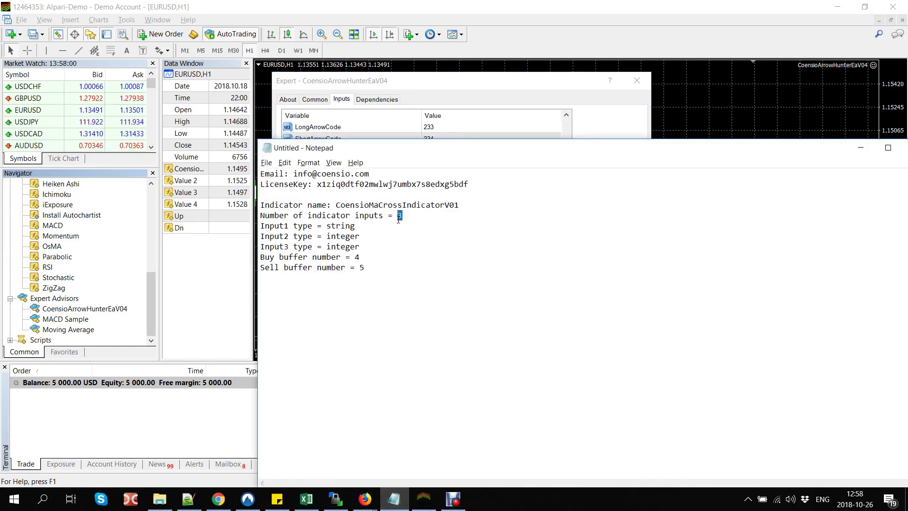
pyautogui.click(439, 87)
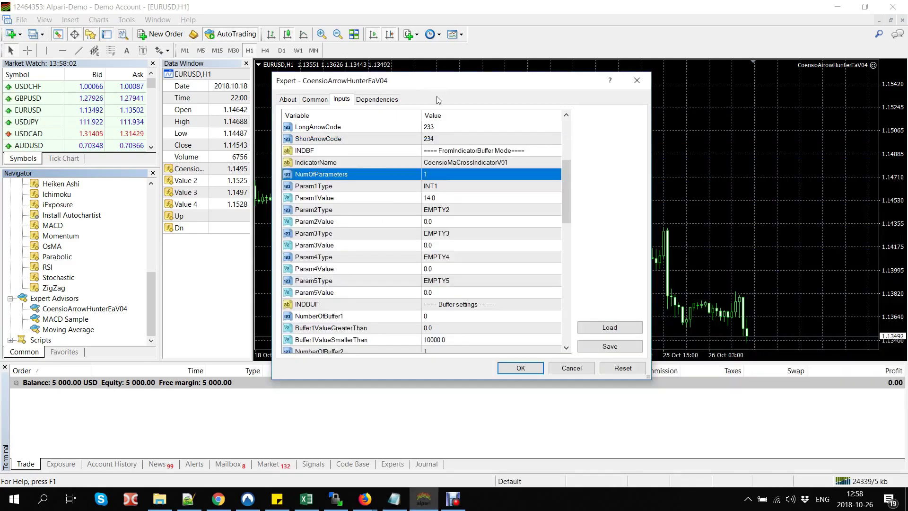
pyautogui.click(436, 175)
pyautogui.write('3')
pyautogui.click(437, 187)
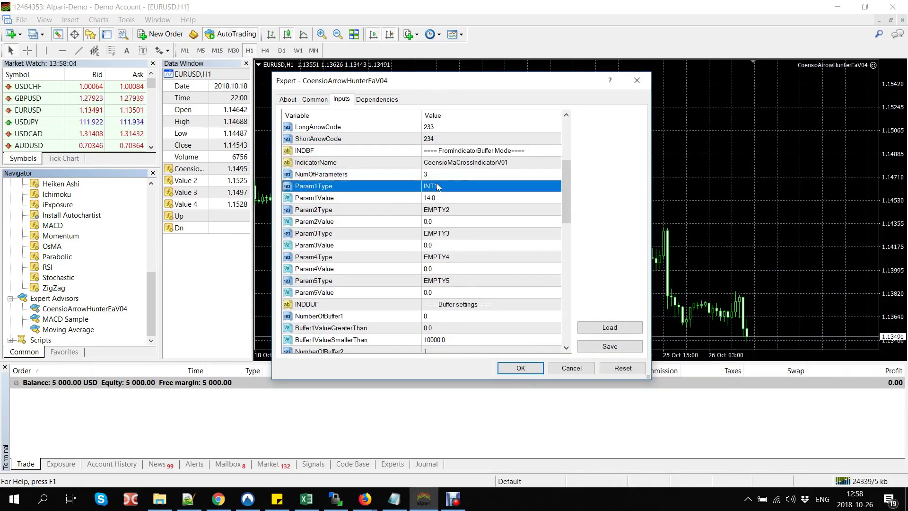
# Step: Set Param1Type to STRING1 and Param1Value to 0
pyautogui.click(394, 499)
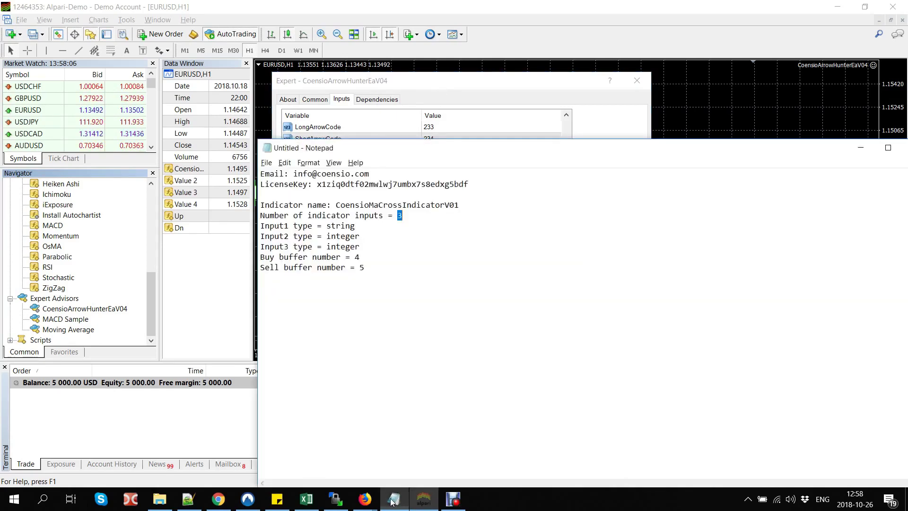
pyautogui.doubleClick(343, 227)
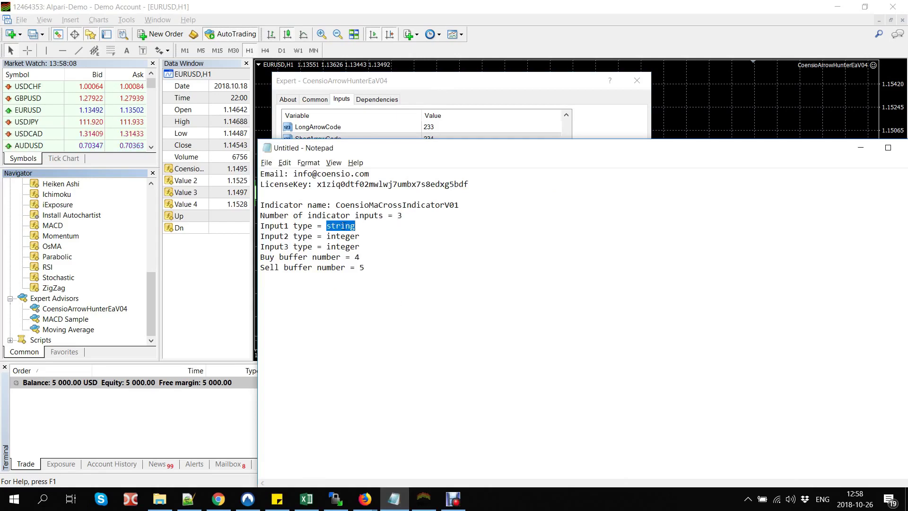
pyautogui.click(444, 86)
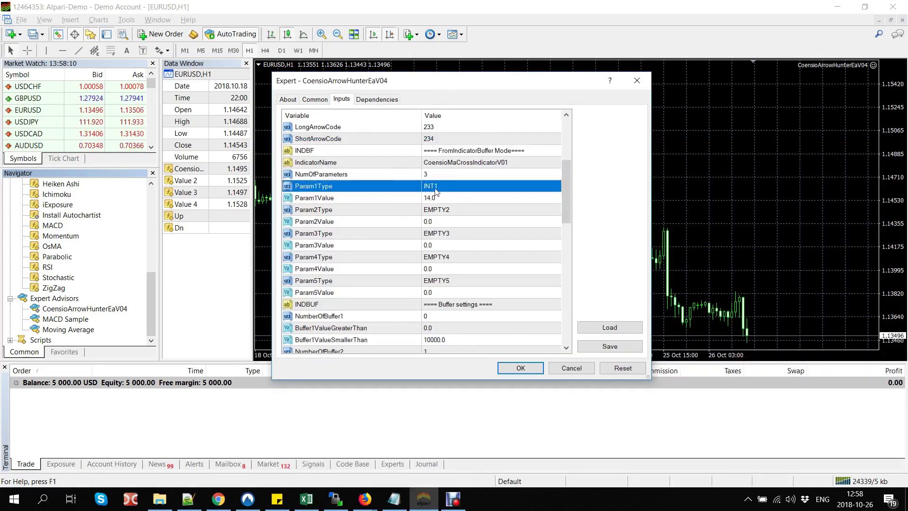
pyautogui.click(435, 187)
pyautogui.click(435, 187)
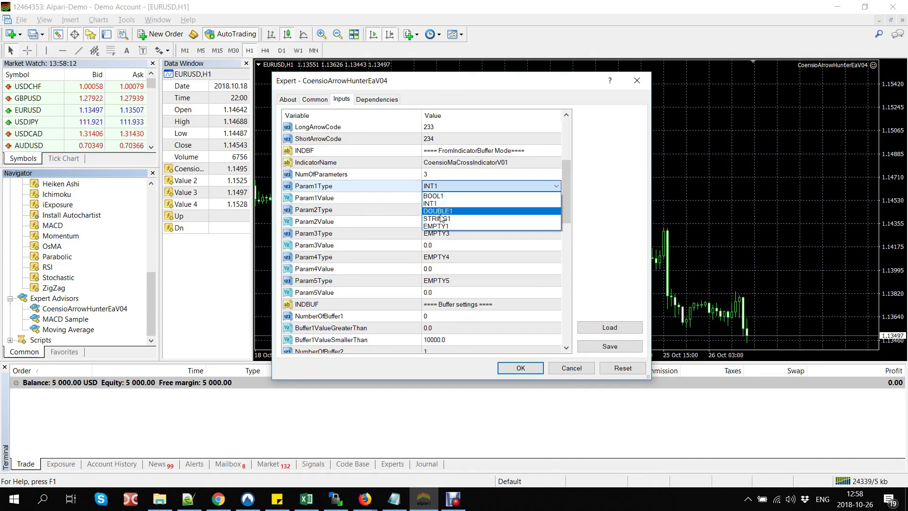
pyautogui.click(441, 218)
pyautogui.doubleClick(440, 199)
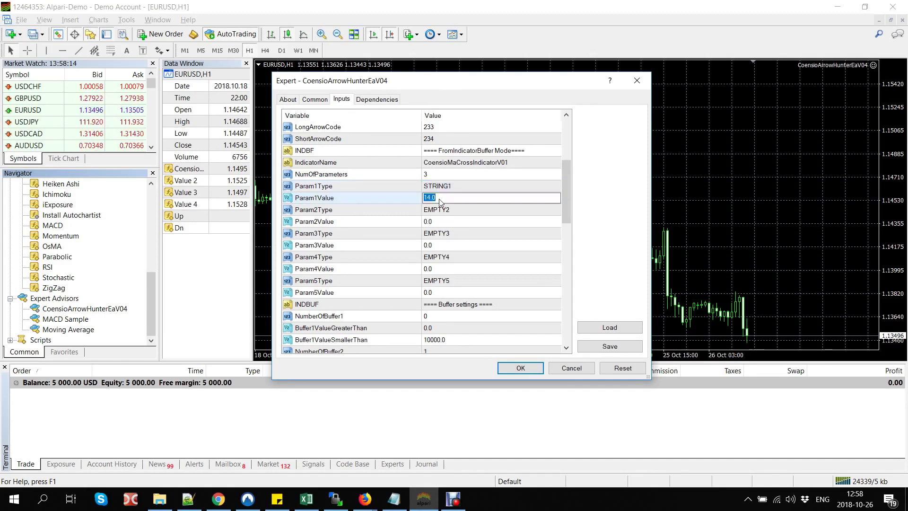
pyautogui.write('0')
pyautogui.click(447, 211)
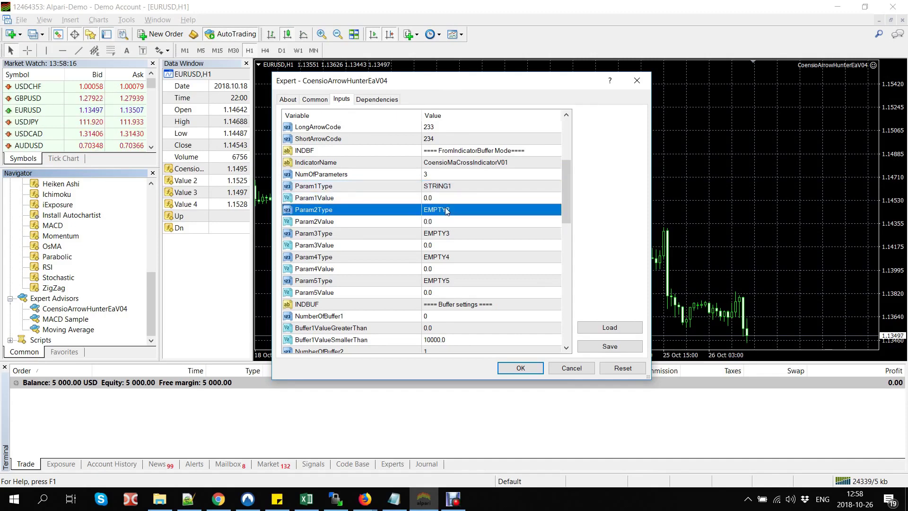
# Step: Set Param2Type to INT2 and Param2Value to 21
pyautogui.click(392, 497)
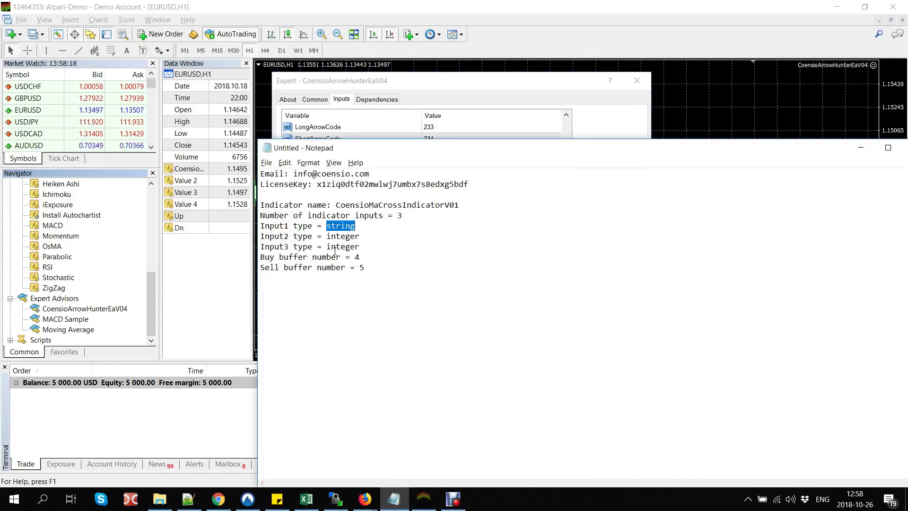
pyautogui.doubleClick(341, 236)
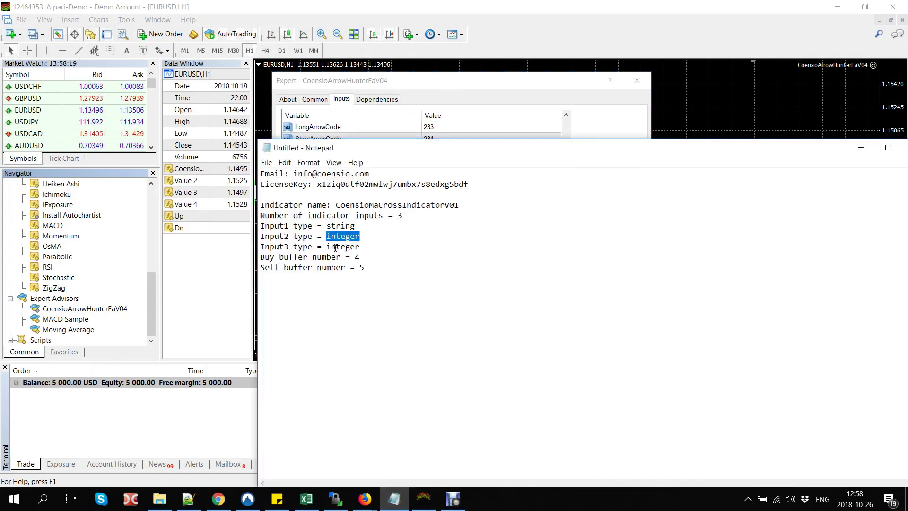
pyautogui.click(444, 82)
pyautogui.click(441, 209)
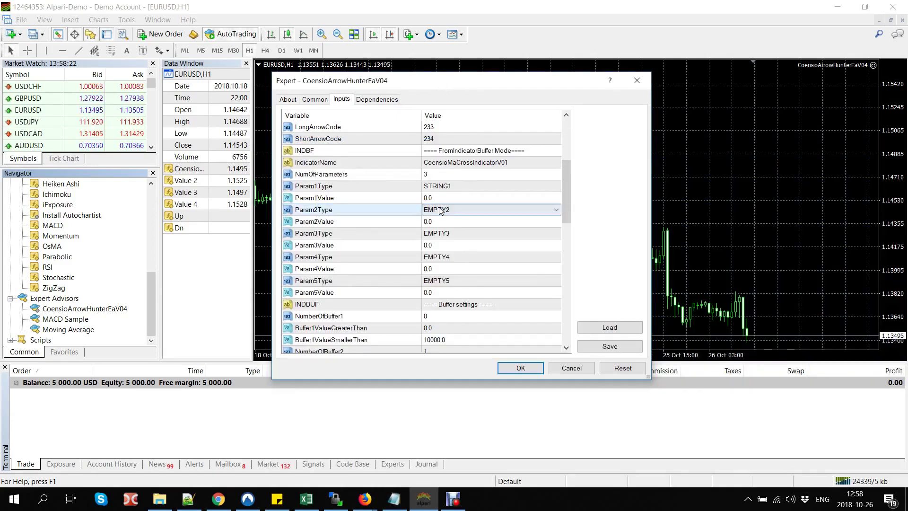
pyautogui.click(442, 209)
pyautogui.click(438, 227)
pyautogui.click(442, 222)
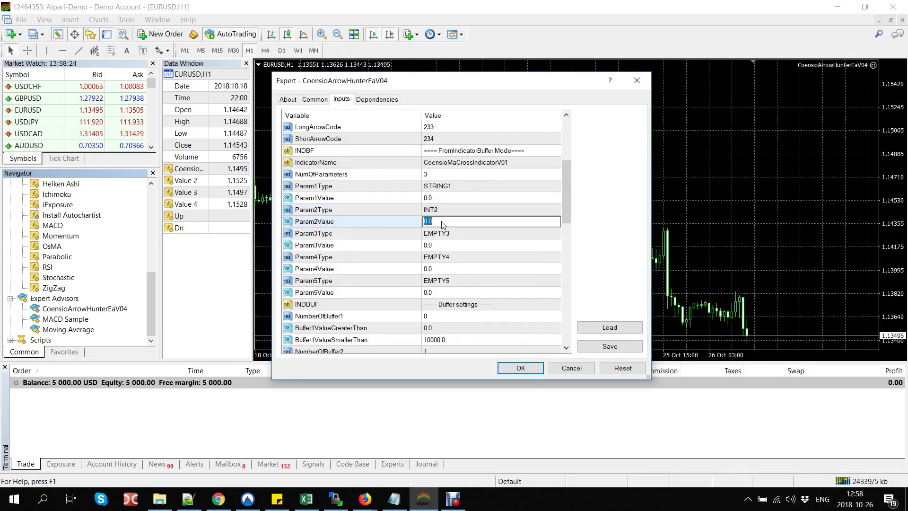
pyautogui.click(443, 233)
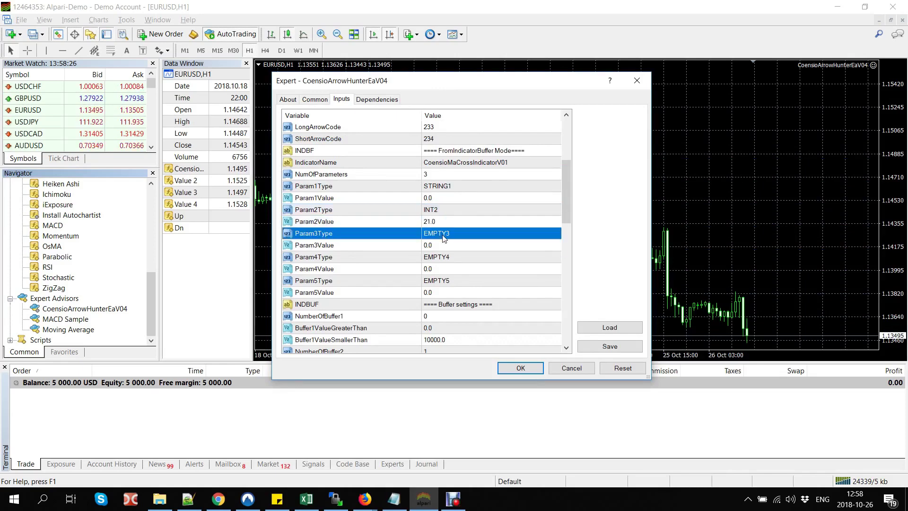
# Step: Set Param3Type to INT3 and Param3Value to 50
pyautogui.click(393, 499)
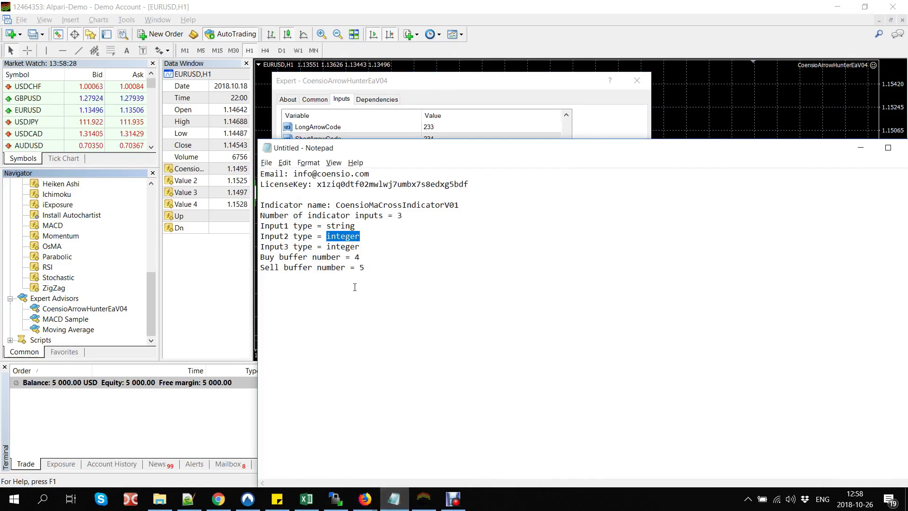
pyautogui.doubleClick(334, 247)
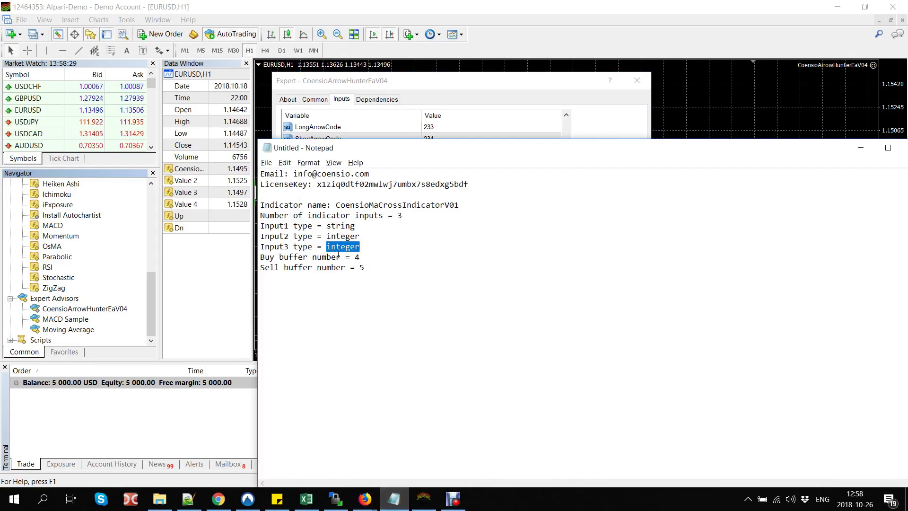
pyautogui.click(434, 90)
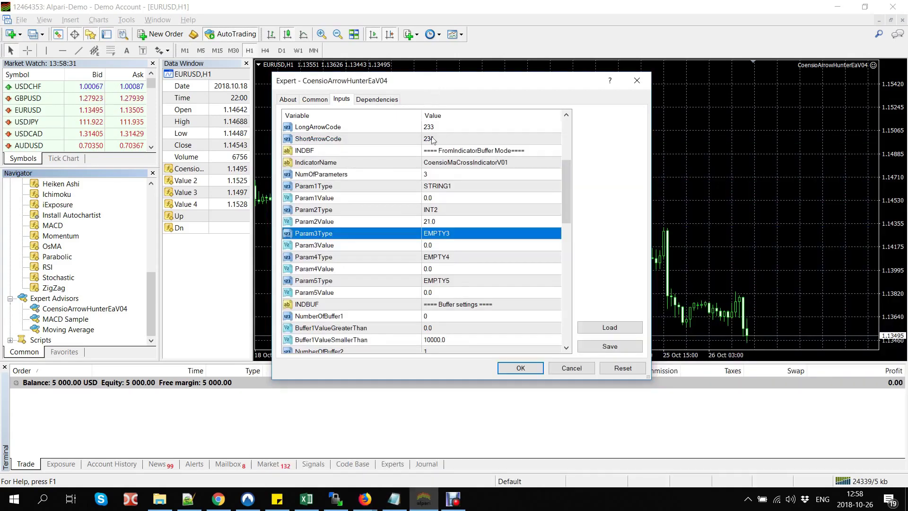
pyautogui.click(438, 240)
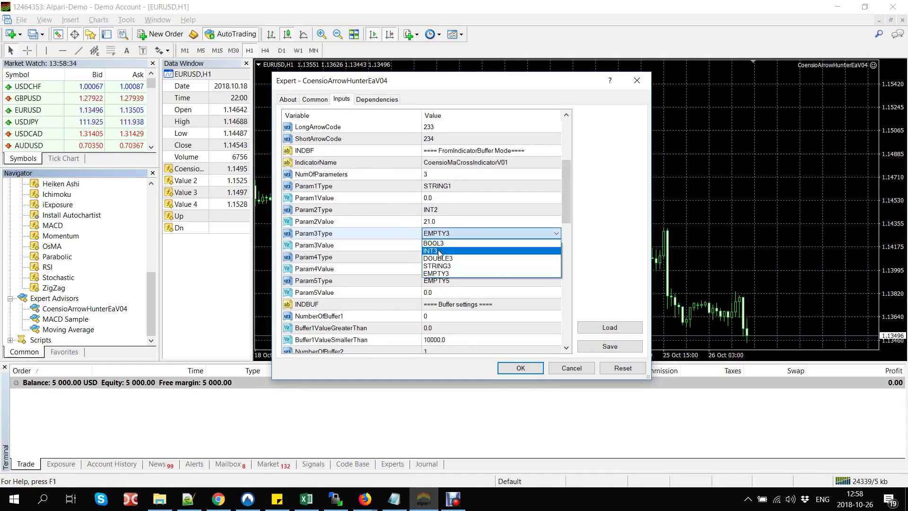
pyautogui.click(438, 246)
pyautogui.click(438, 245)
pyautogui.click(439, 245)
pyautogui.write('5')
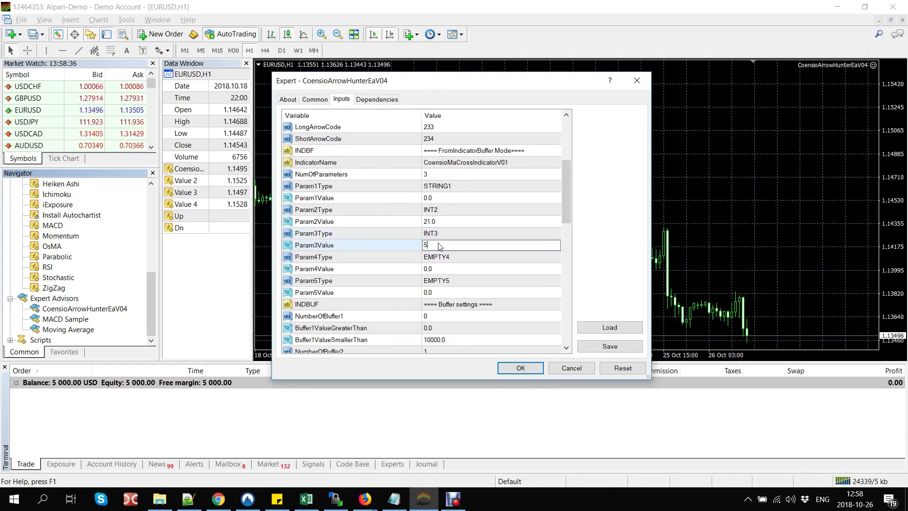
pyautogui.write('0')
pyautogui.click(404, 244)
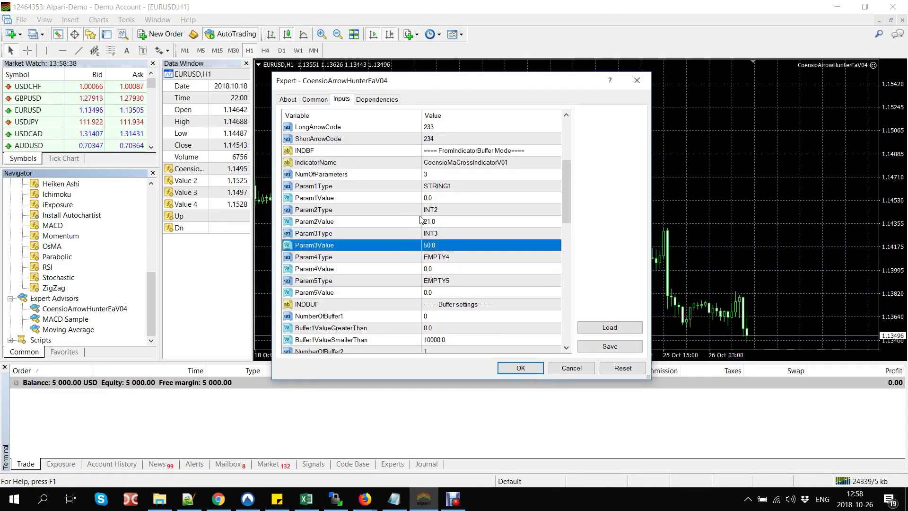
# Step: Set NumberOfBuffer1 to 4, the buy buffer from the notes
pyautogui.scroll(-3, 420, 219)
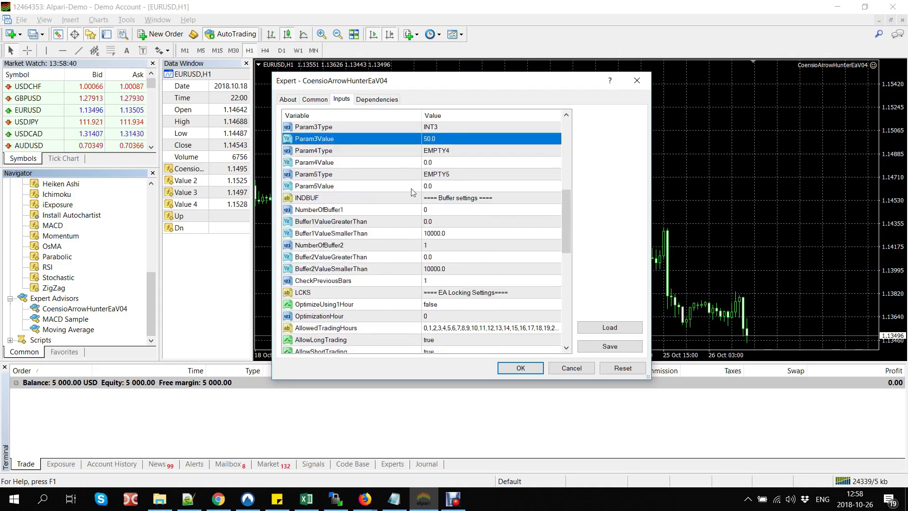
pyautogui.click(391, 212)
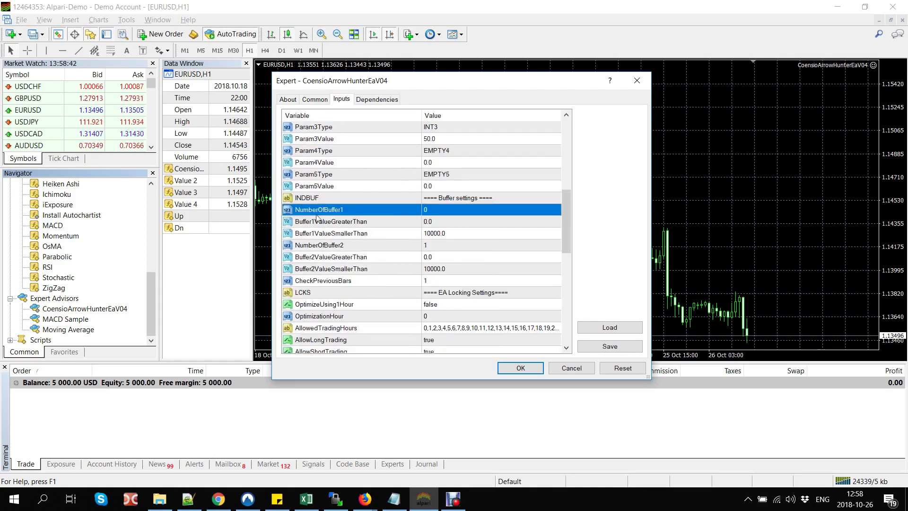
pyautogui.hotkey('alt', 'Tab')
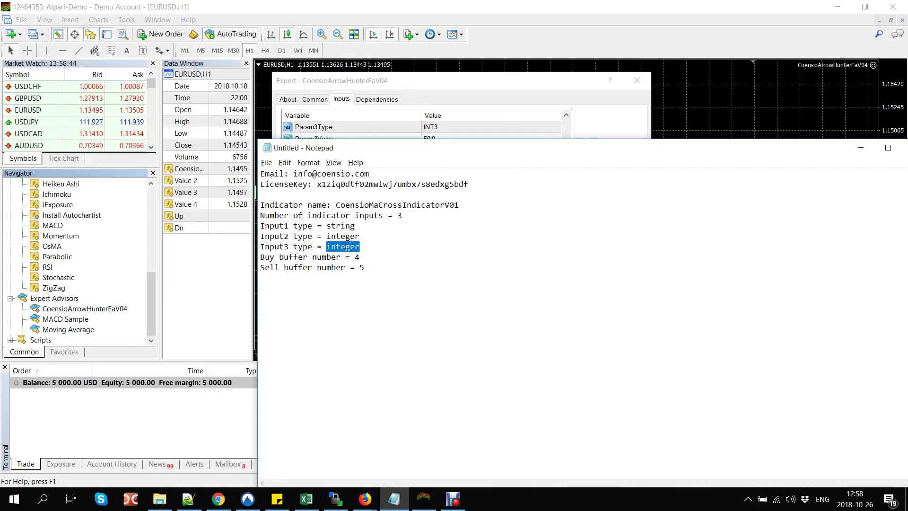
pyautogui.doubleClick(357, 258)
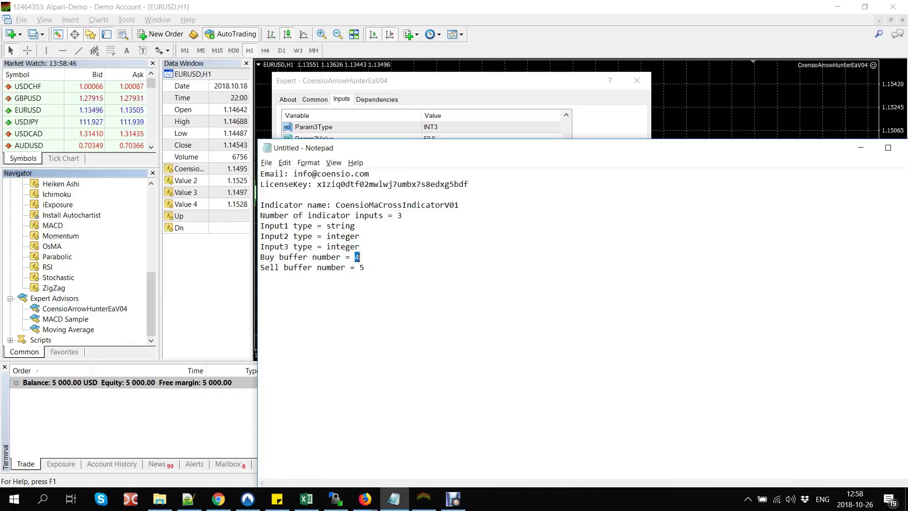
pyautogui.click(448, 90)
pyautogui.doubleClick(437, 209)
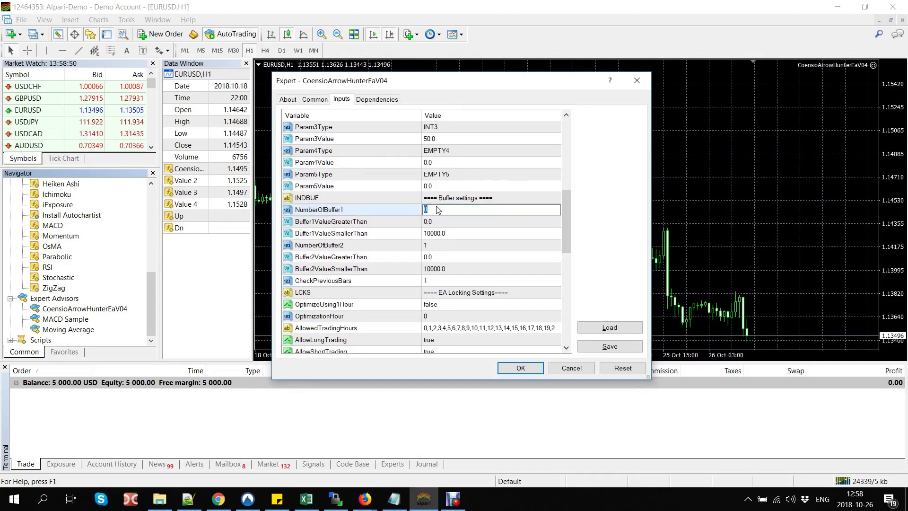
pyautogui.click(415, 245)
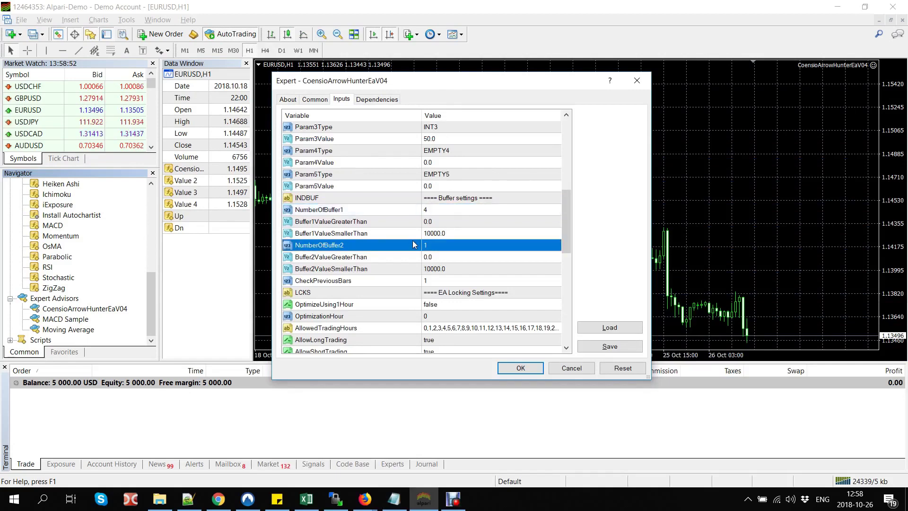
# Step: Set NumberOfBuffer2 to 5, the sell buffer from the notes
pyautogui.hotkey('alt', 'Tab')
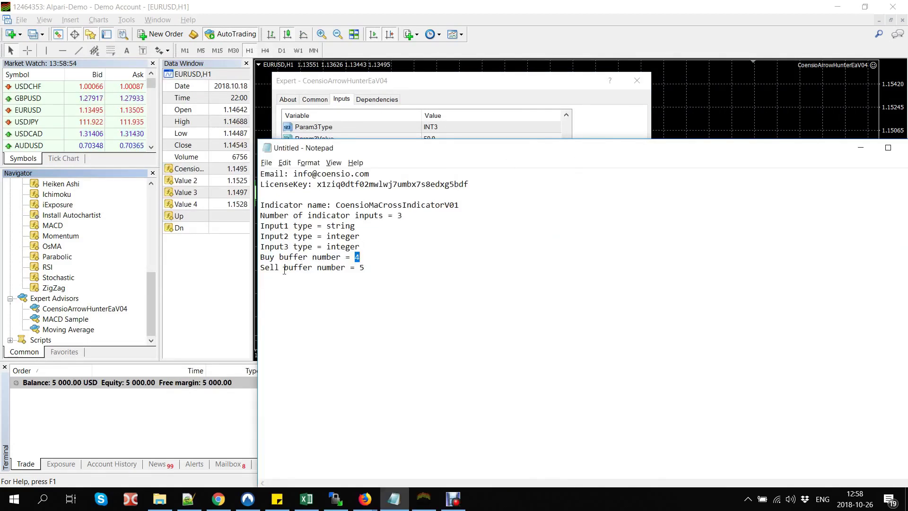
pyautogui.moveTo(361, 270); pyautogui.dragTo(365, 270)
pyautogui.hotkey('ctrl', 'c')
pyautogui.click(445, 112)
pyautogui.doubleClick(434, 250)
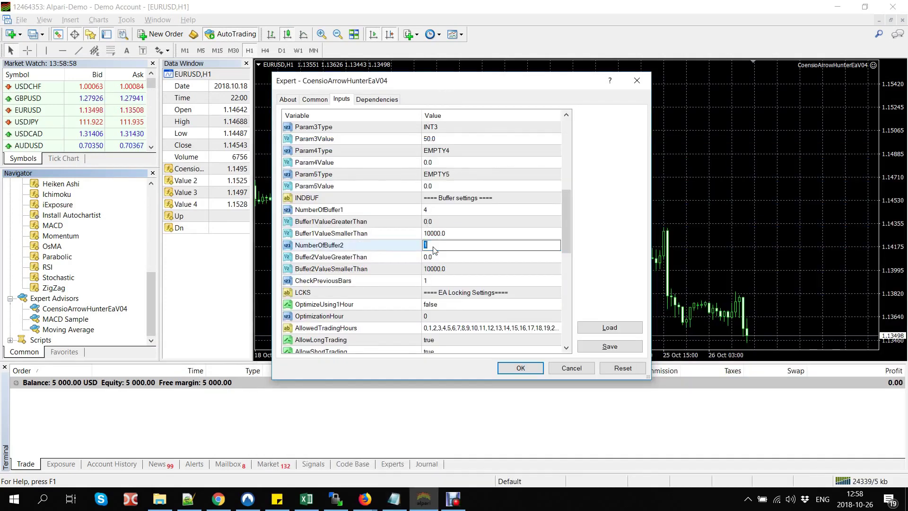
pyautogui.hotkey('ctrl', 'v')
pyautogui.press('Return')
pyautogui.click(403, 232)
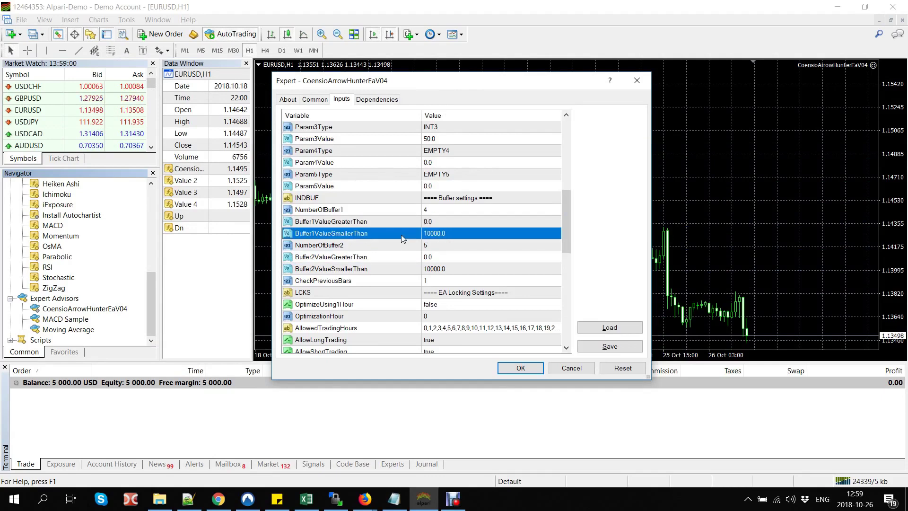
pyautogui.click(402, 255)
pyautogui.click(403, 265)
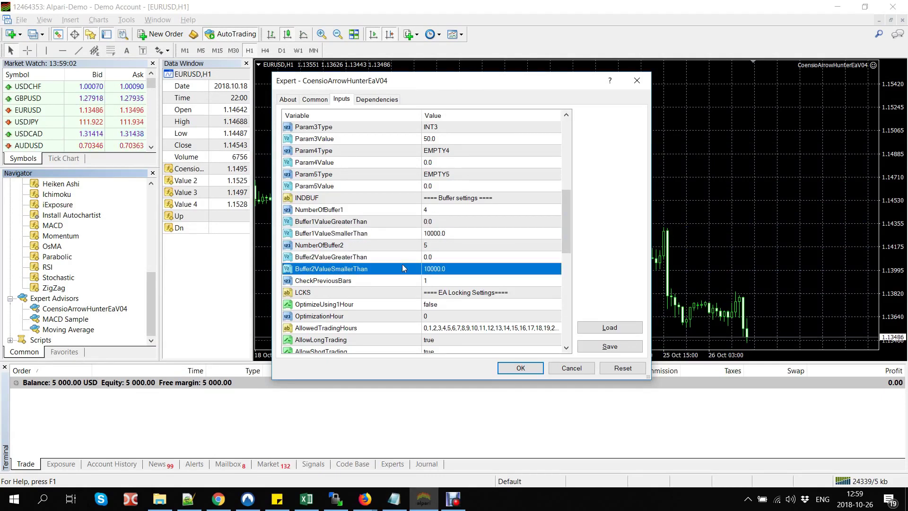
pyautogui.click(403, 279)
pyautogui.scroll(-1, 406, 265)
# Step: Set the MagicNr input to 100
pyautogui.scroll(-4, 409, 255)
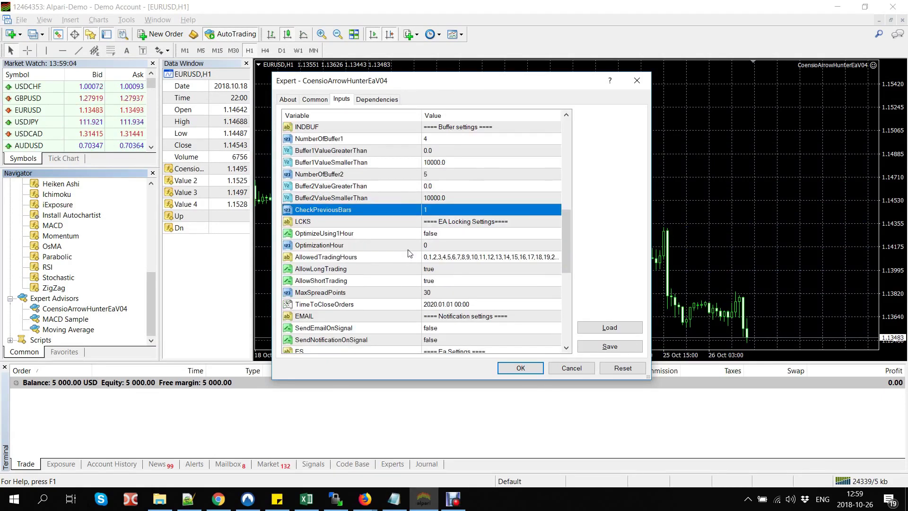
pyautogui.scroll(-1, 408, 230)
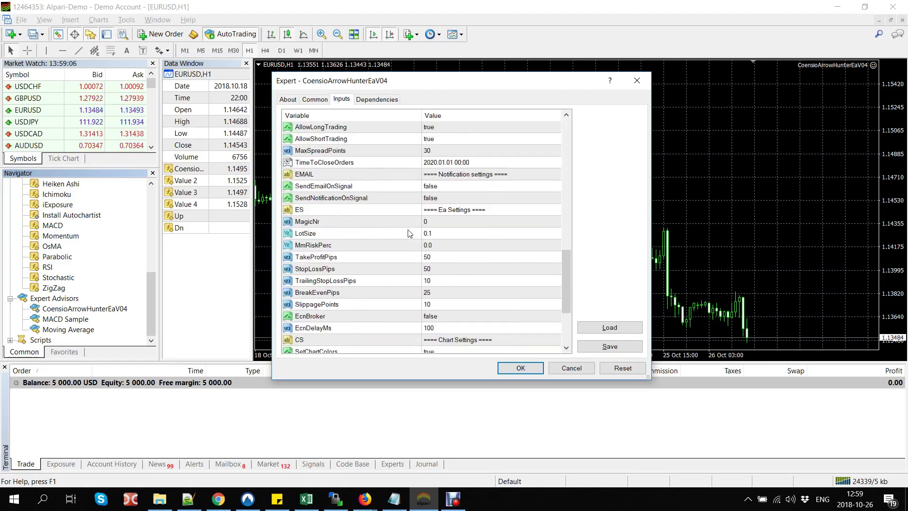
pyautogui.doubleClick(432, 223)
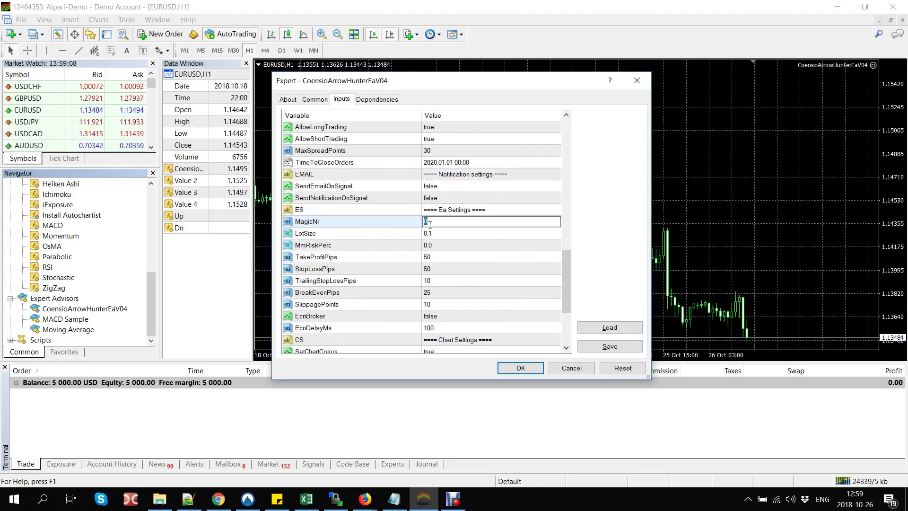
pyautogui.write('100')
pyautogui.click(412, 233)
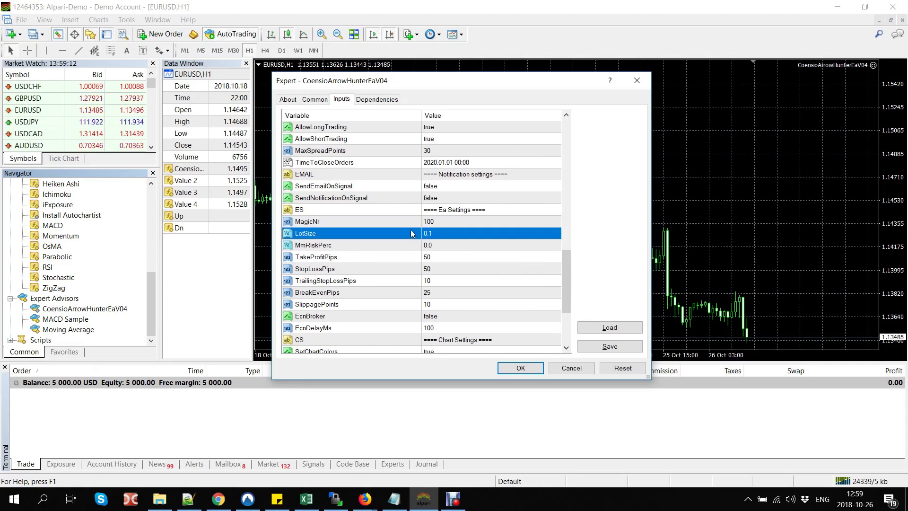
# Step: Save the inputs as the preset CoensioMaCrossIndicatorV01Settings in MQL4\Presets
pyautogui.scroll(-1, 411, 229)
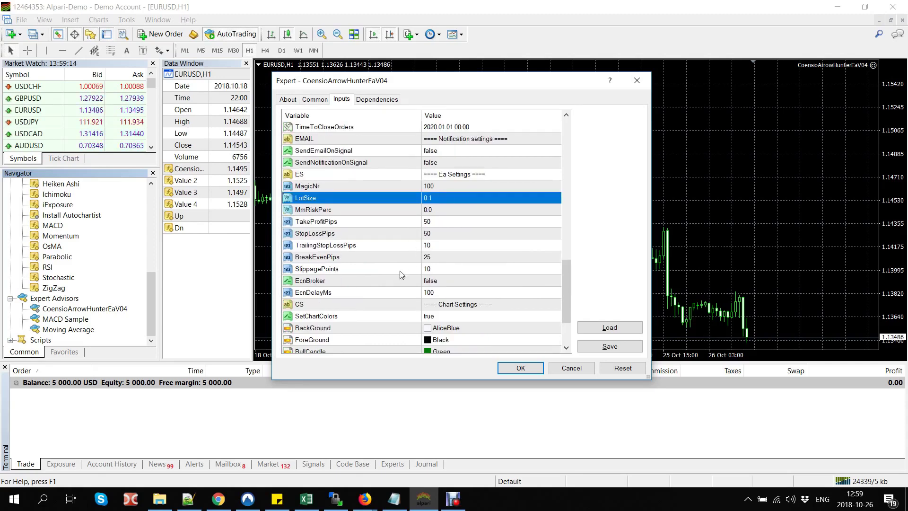
pyautogui.scroll(-2, 416, 279)
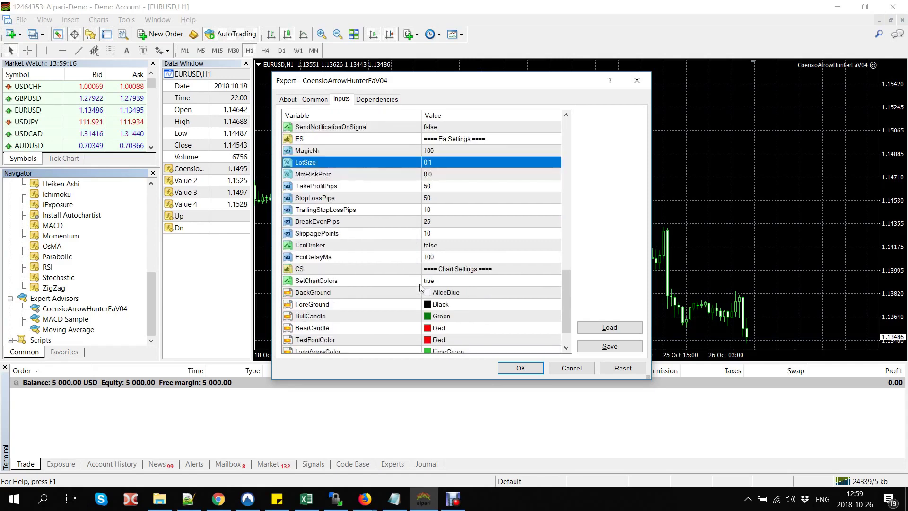
pyautogui.click(608, 347)
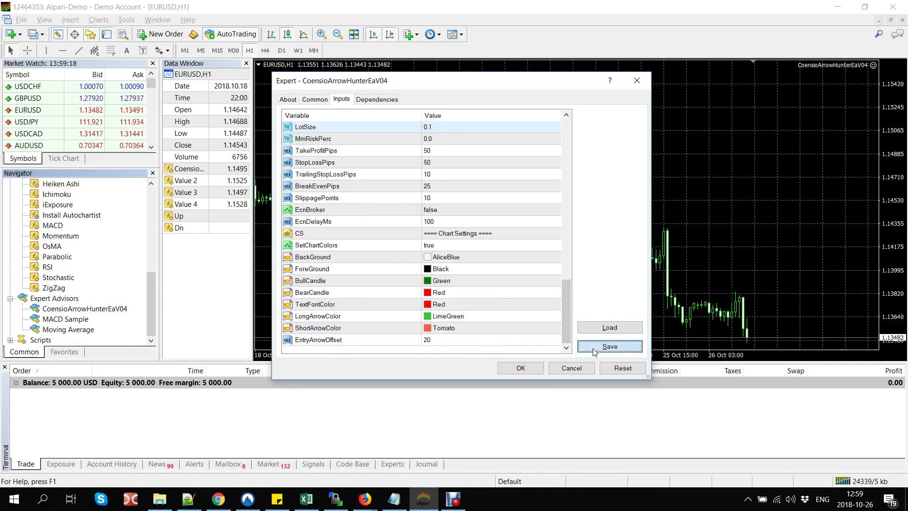
pyautogui.click(392, 498)
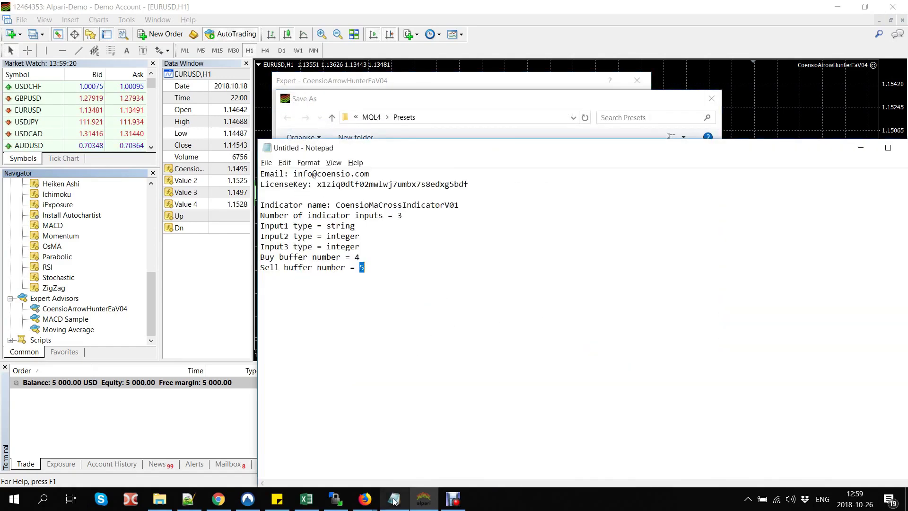
pyautogui.doubleClick(384, 204)
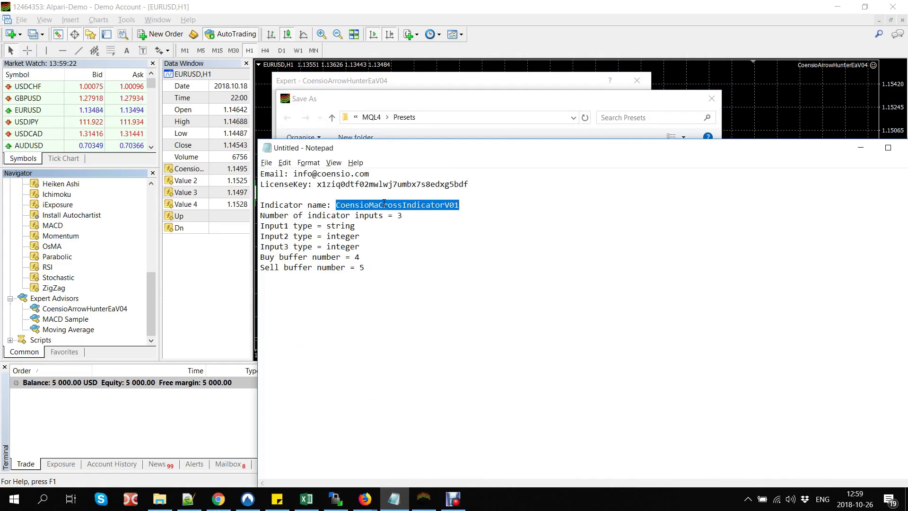
pyautogui.hotkey('ctrl', 'c')
pyautogui.click(384, 102)
pyautogui.hotkey('ctrl', 'v')
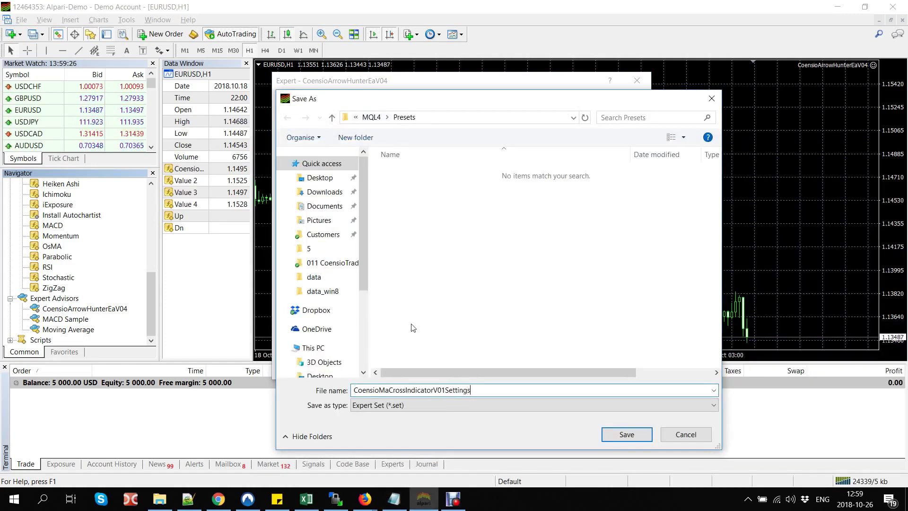
pyautogui.press('Return')
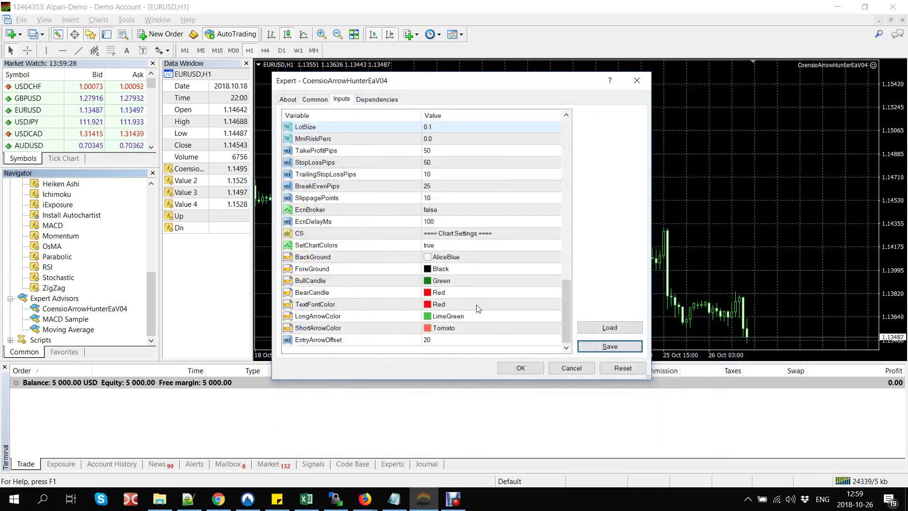
# Step: Start the EA on EURUSD and confirm the Experts log shows initialization succeeded and serial number OK
pyautogui.click(522, 370)
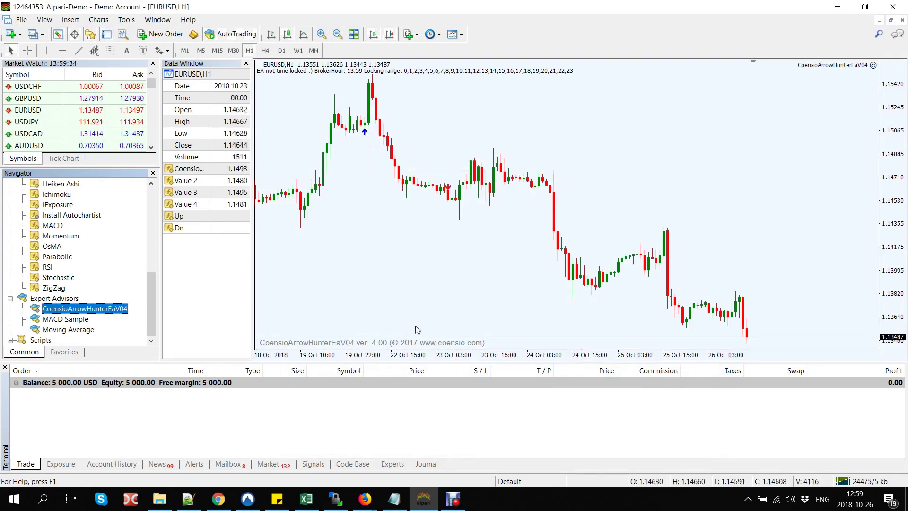
pyautogui.click(381, 464)
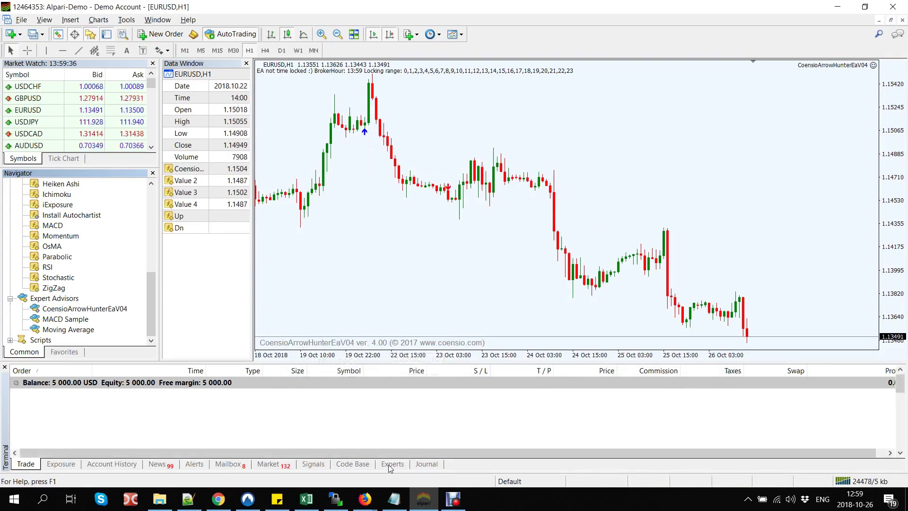
pyautogui.click(316, 418)
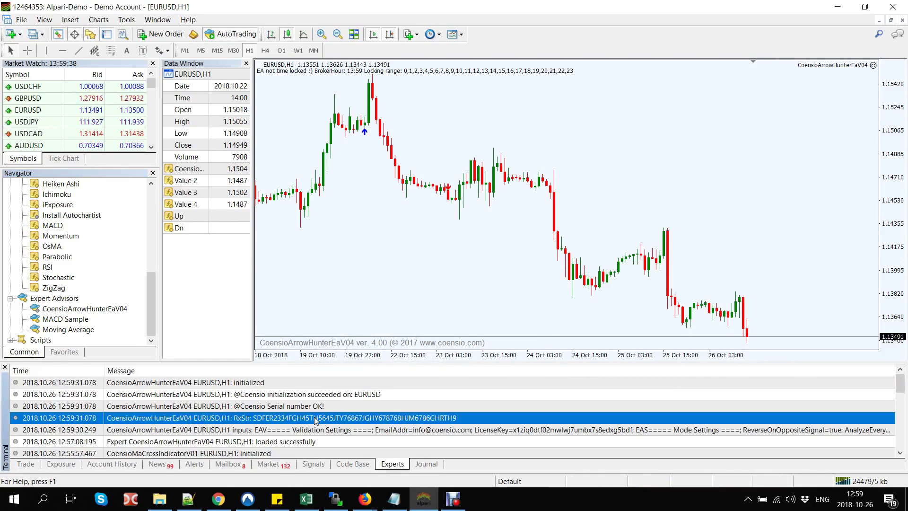
pyautogui.click(310, 407)
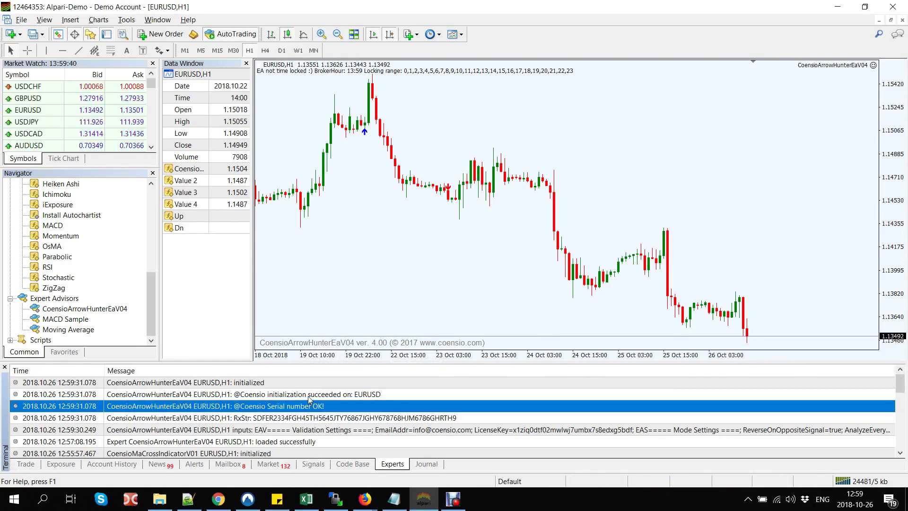
pyautogui.click(309, 396)
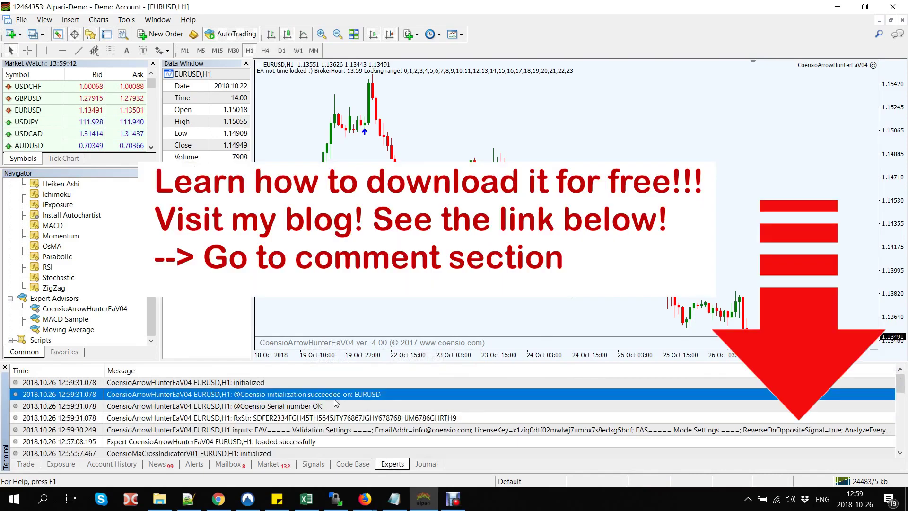